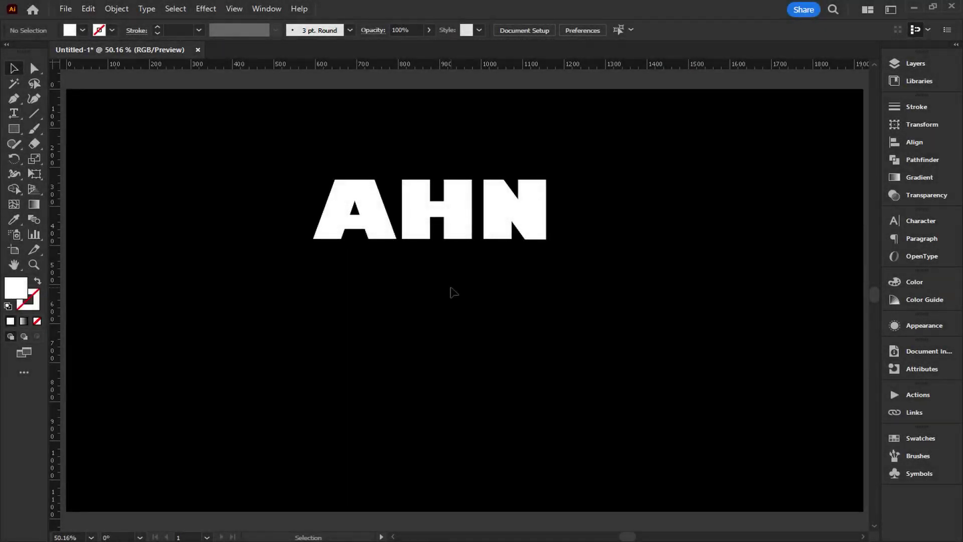
Convert the AHN text to outlines and ungroup it into three separate letter shapes
left_click(447, 226)
right_click(454, 214)
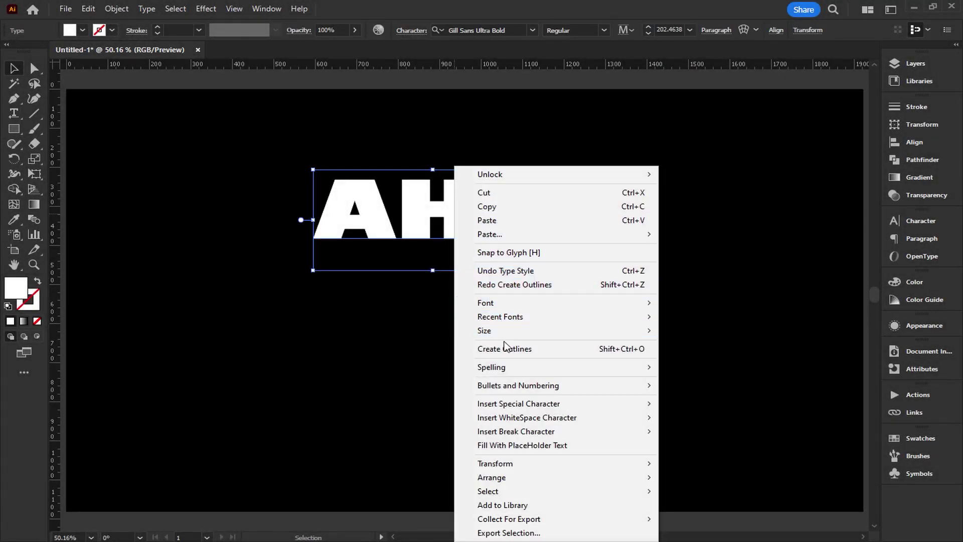
left_click(504, 347)
right_click(473, 224)
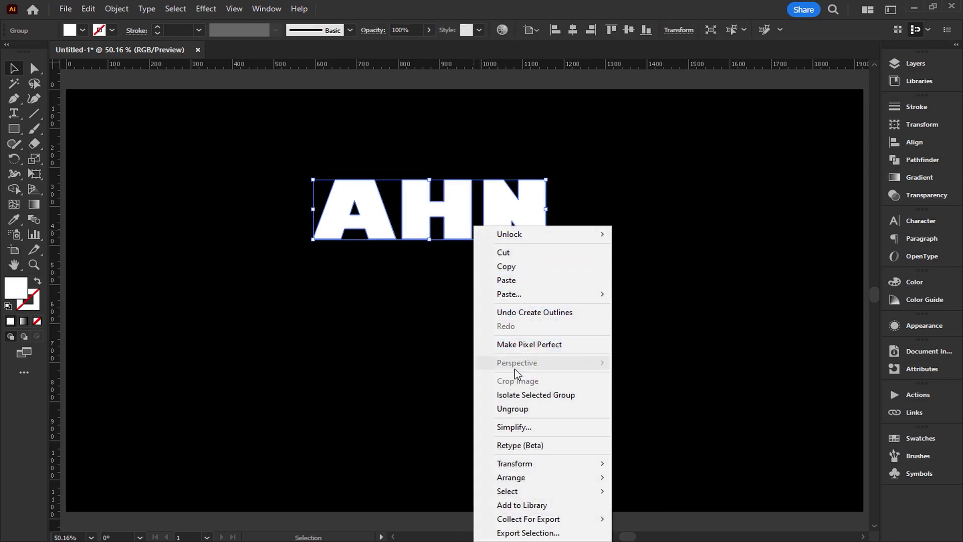
left_click(512, 408)
left_click(473, 372)
left_click(14, 129)
Draw white blocks under both legs of the A and add a horizontal guide below the letters
scroll(404, 297, "up", 4)
mouse_move(337, 240)
left_mouse_down()
mouse_move(420, 321)
mouse_move(424, 370)
left_mouse_up()
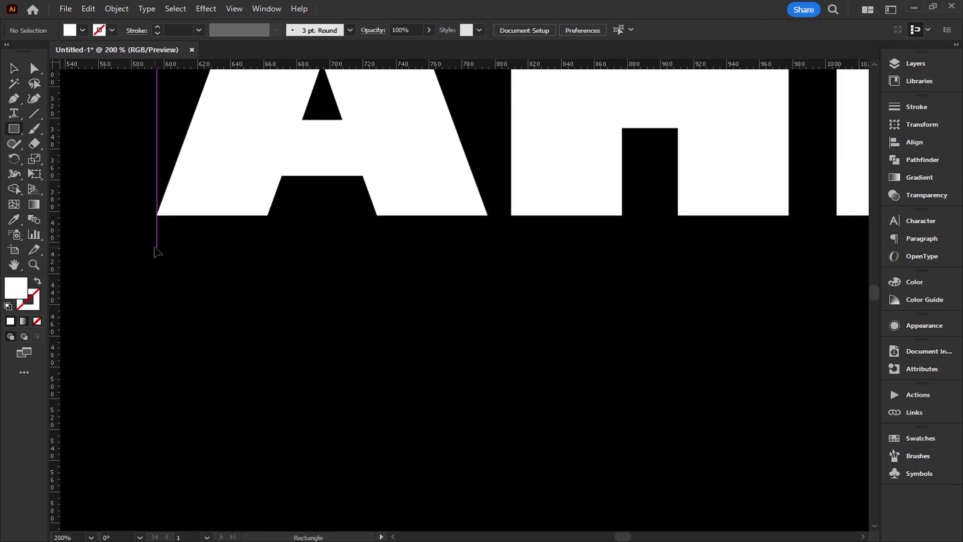
mouse_move(156, 246)
left_mouse_down()
mouse_move(260, 334)
mouse_move(266, 355)
left_mouse_up()
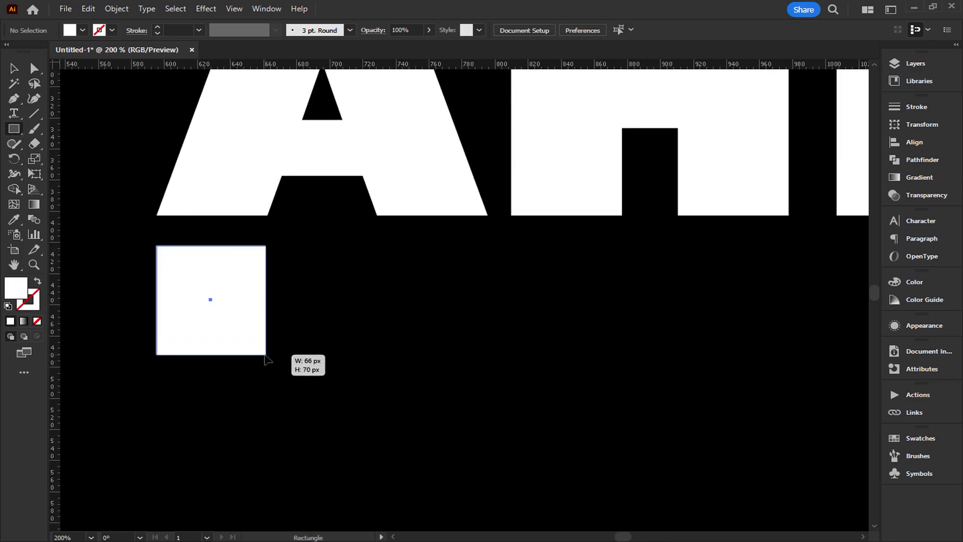
left_click_drag(114, 64, 112, 244)
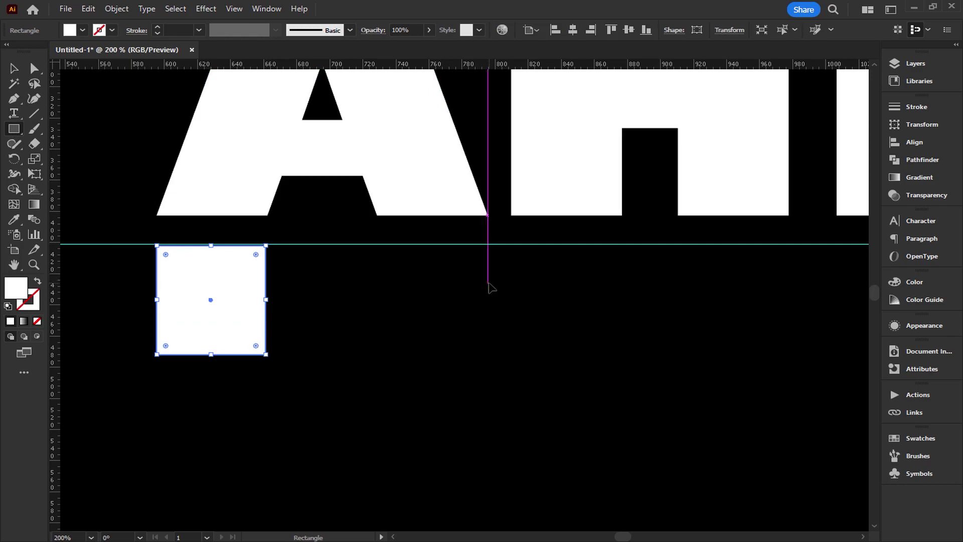
left_click_drag(488, 245, 375, 332)
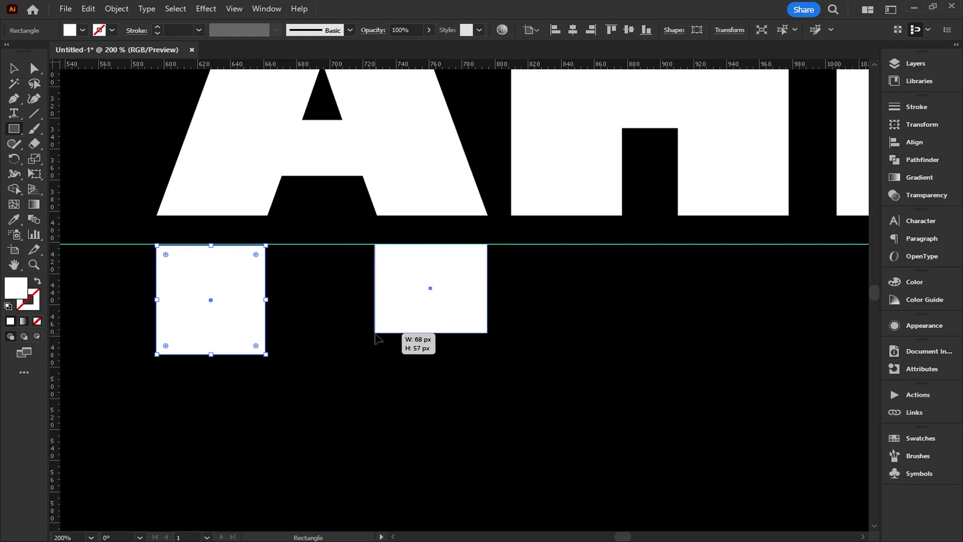
left_click_drag(375, 332, 375, 356)
Select the first block and check its edges against the guide
scroll(179, 238, "up", 3)
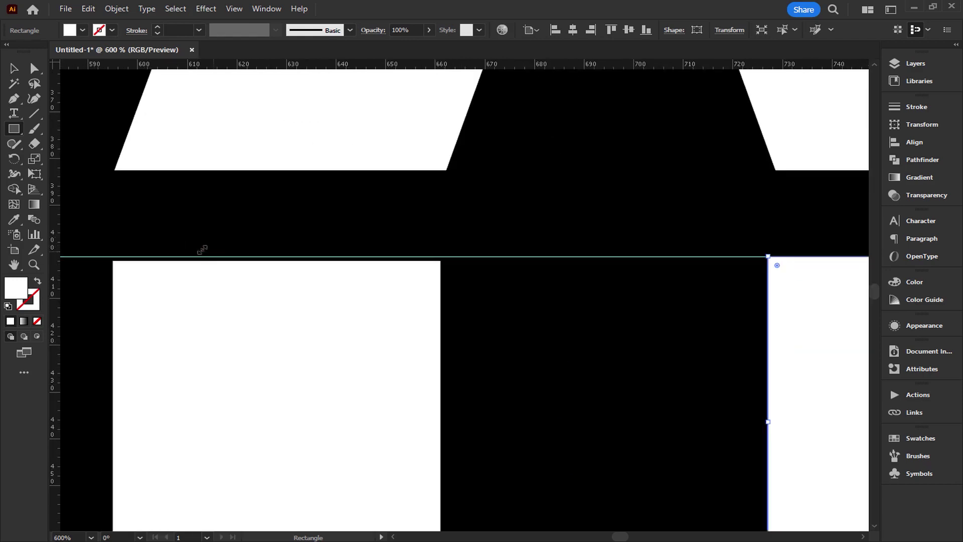
left_click(12, 68)
left_click(226, 332)
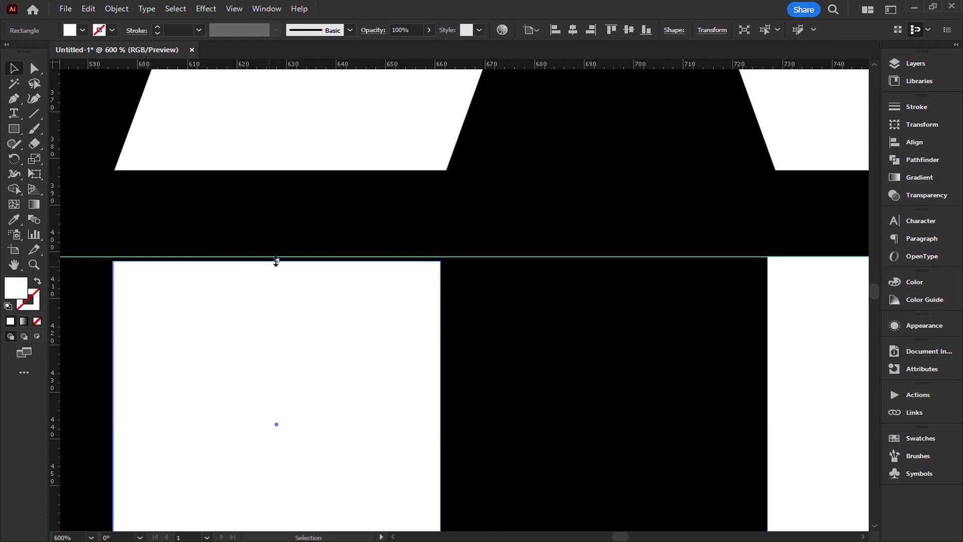
left_click_drag(838, 334, 288, 325)
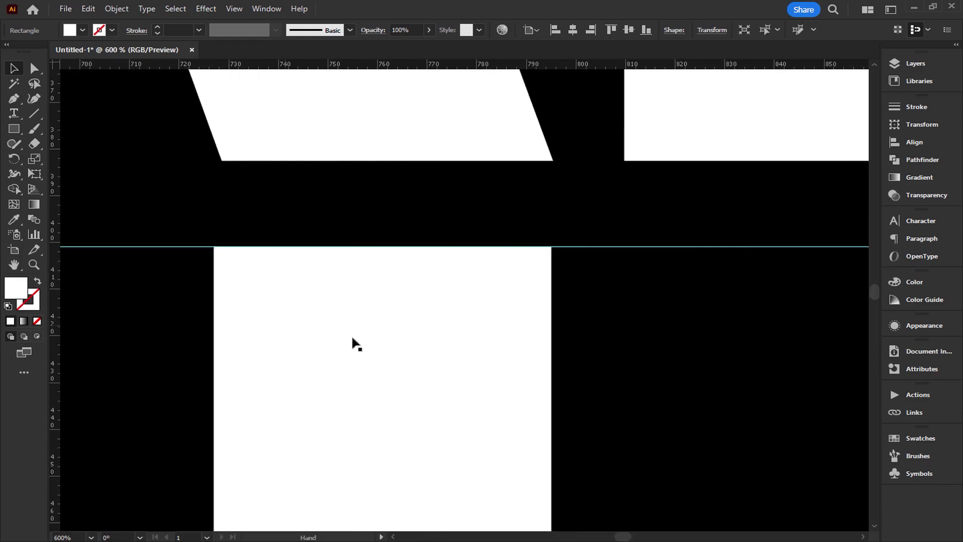
scroll(287, 324, "down", 3)
Draw blocks under both H stems and both sides of the N, then zoom out
key("m")
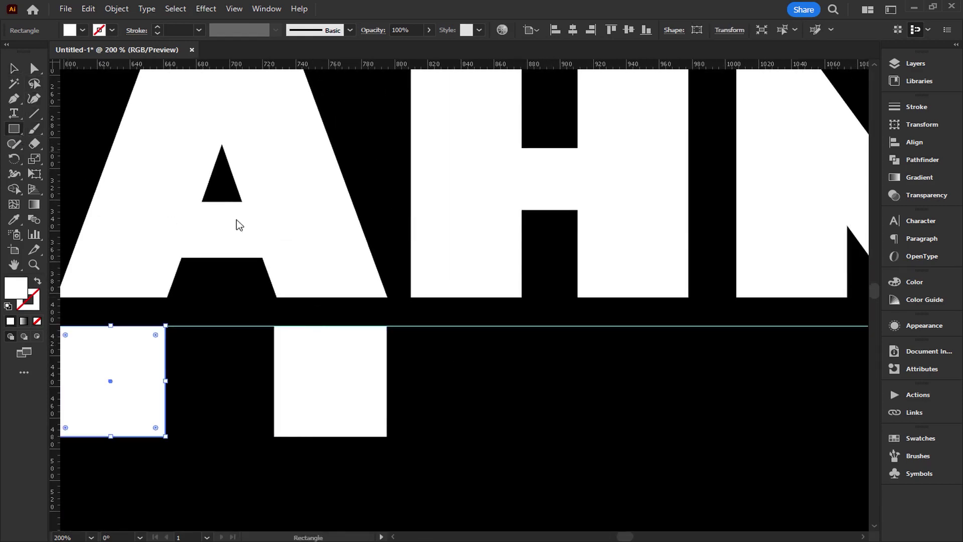
left_click_drag(412, 326, 523, 437)
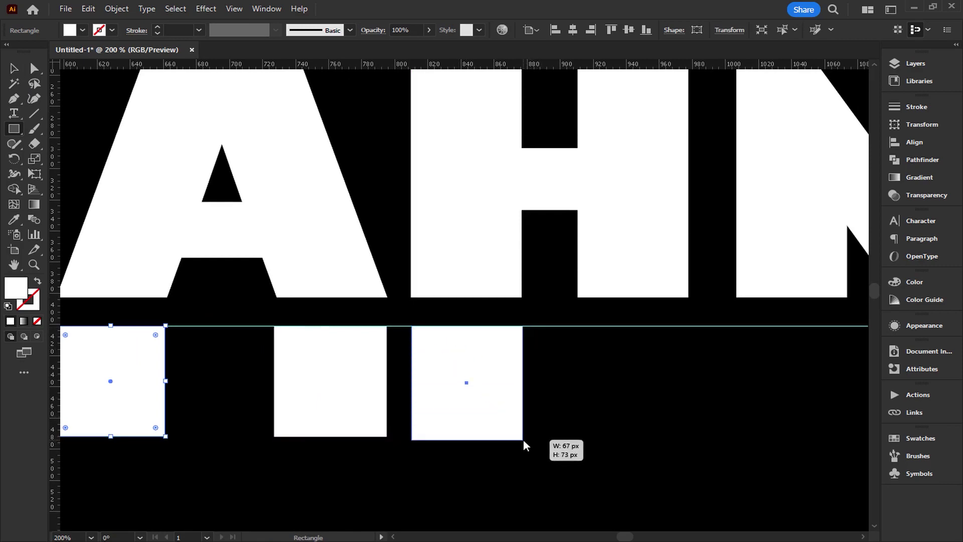
scroll(522, 401, "right", 5)
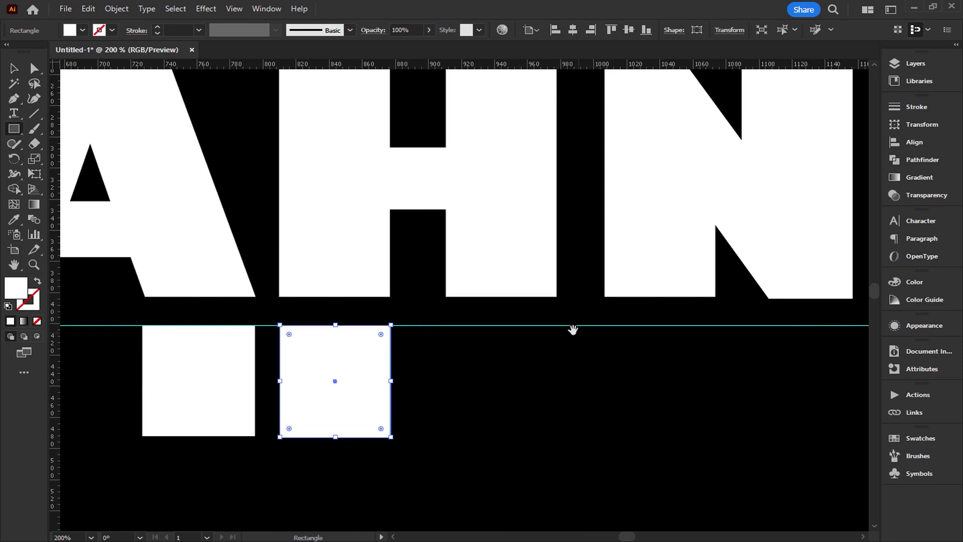
left_click_drag(556, 325, 445, 440)
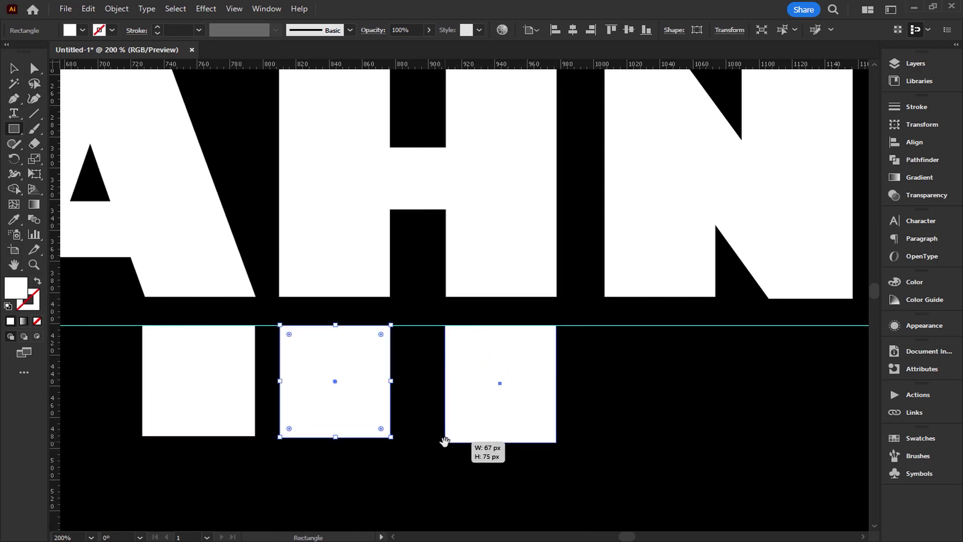
left_click_drag(445, 440, 445, 440)
scroll(652, 344, "right", 8)
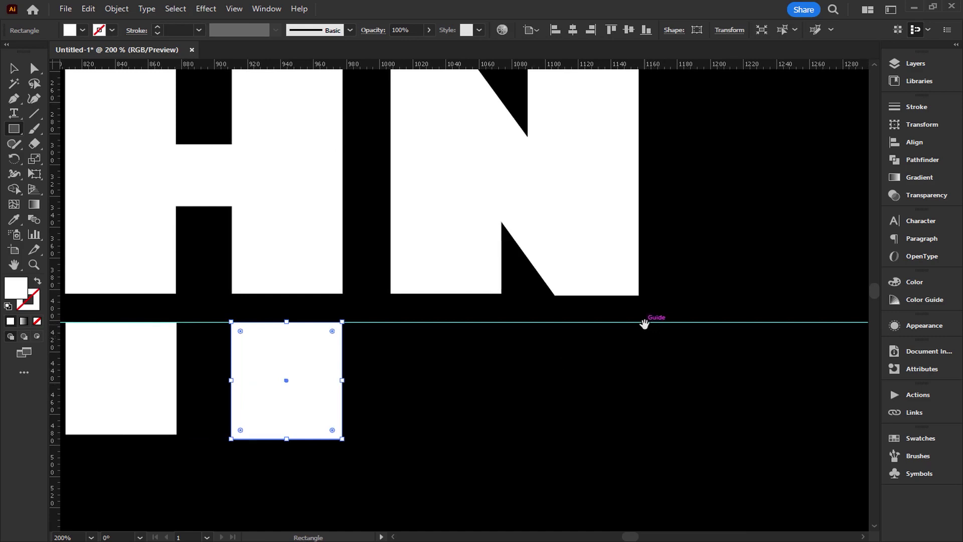
left_click_drag(638, 324, 554, 439)
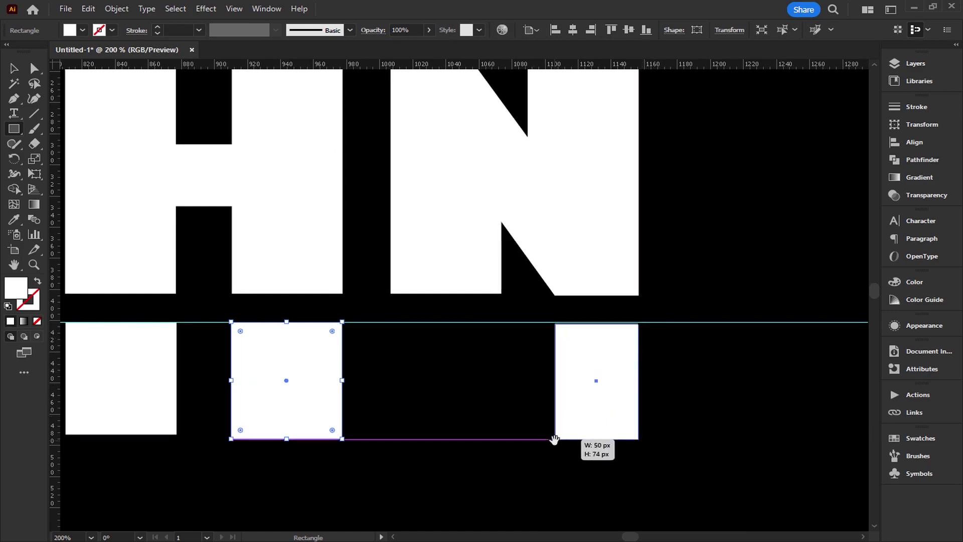
left_click_drag(554, 439, 554, 439)
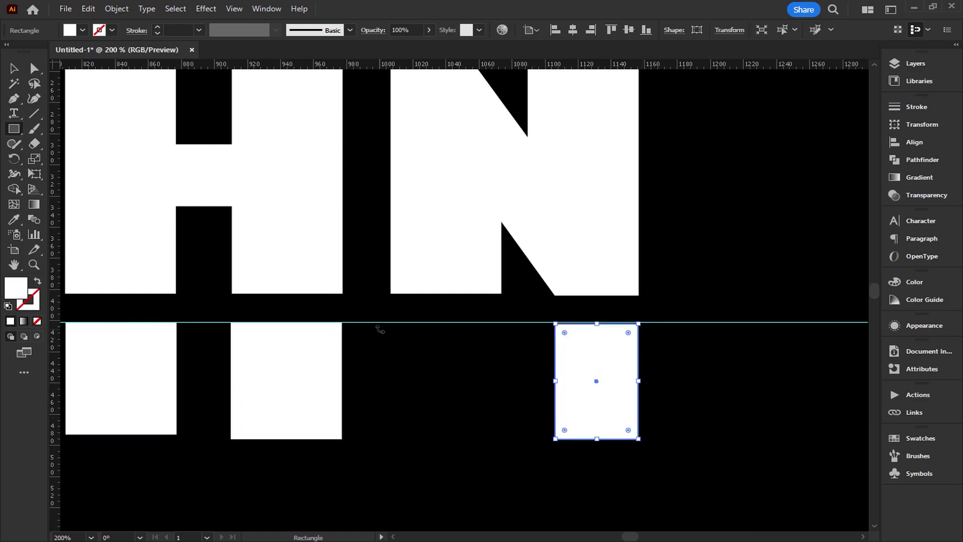
left_click_drag(392, 324, 503, 434)
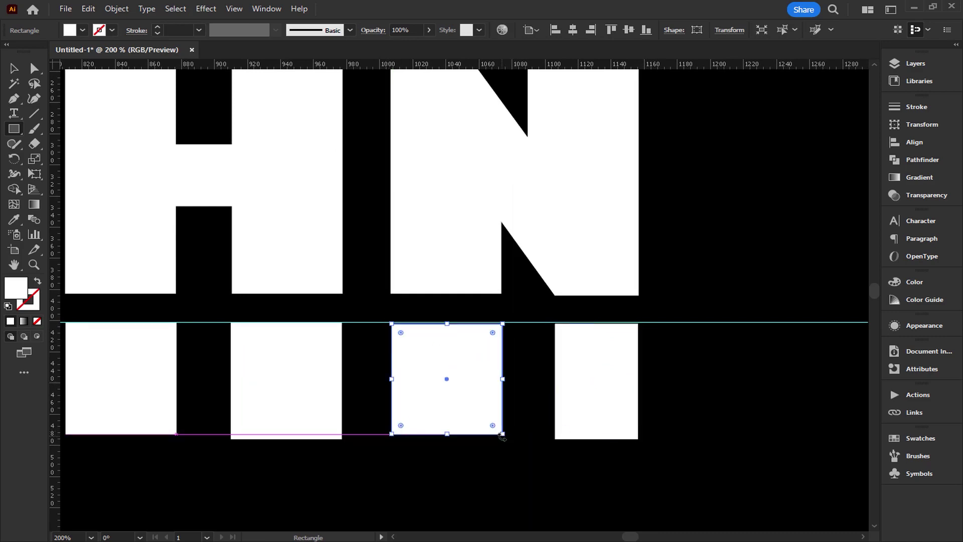
key("ctrl+minus")
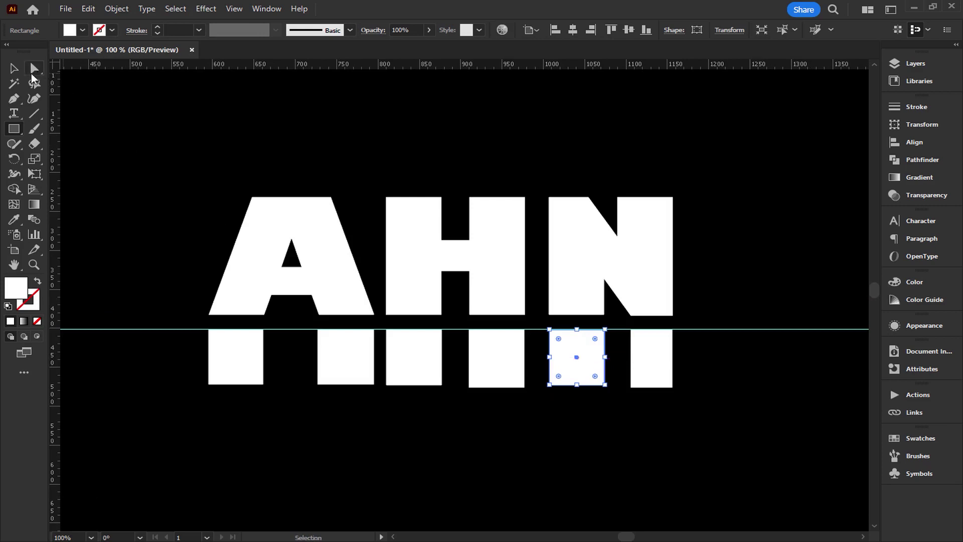
key("ctrl+minus")
left_click_drag(494, 301, 482, 292)
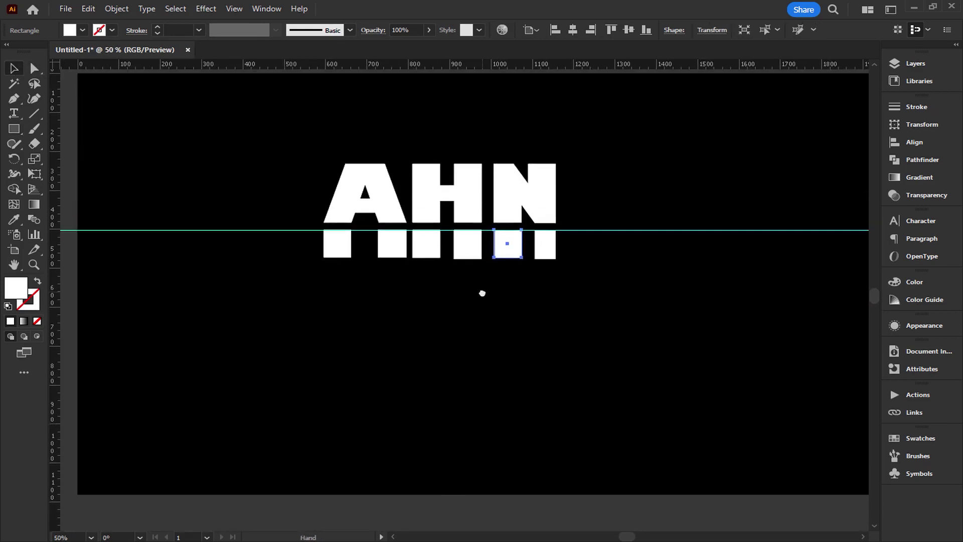
Stretch all six blocks downward into long vertical bars
left_click(548, 255)
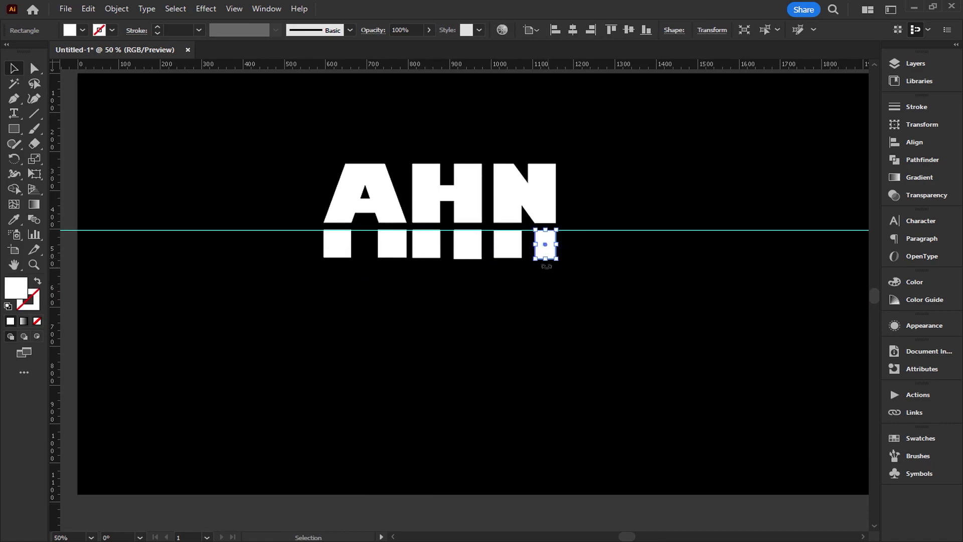
left_click_drag(545, 258, 545, 382)
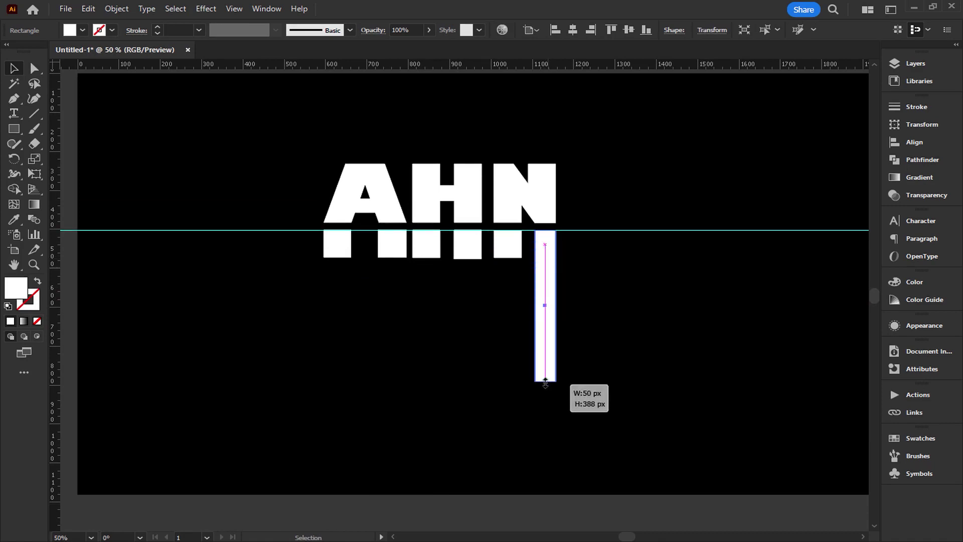
key("ctrl+shift+a")
left_click(509, 245)
left_click_drag(508, 259, 509, 385)
left_click(469, 255)
left_click_drag(467, 260, 466, 364)
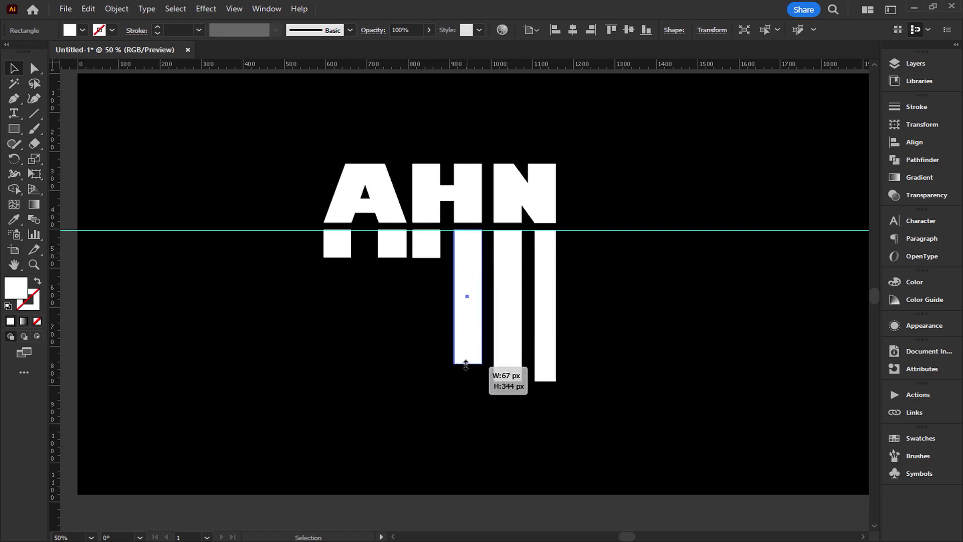
left_click(427, 250)
left_click_drag(426, 259, 427, 337)
left_click(396, 249)
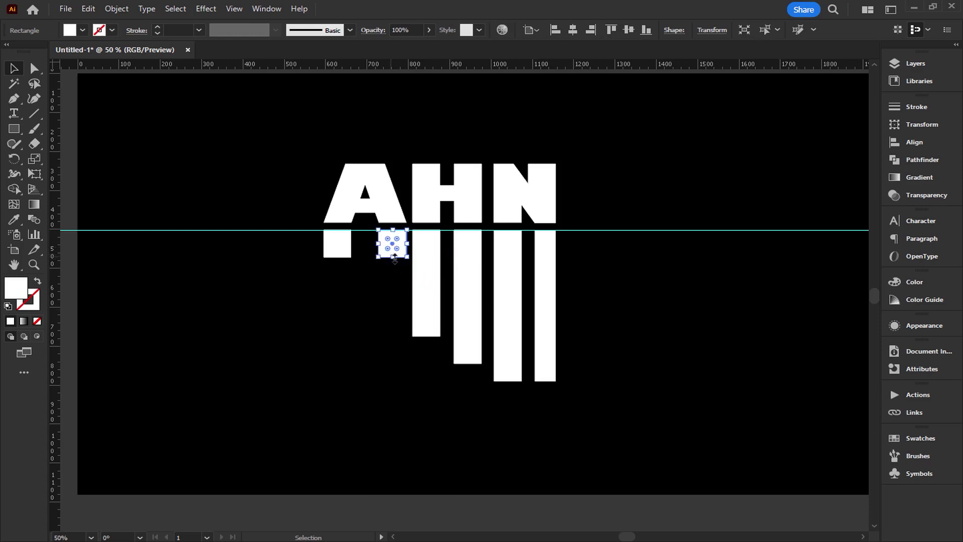
left_click_drag(394, 257, 398, 367)
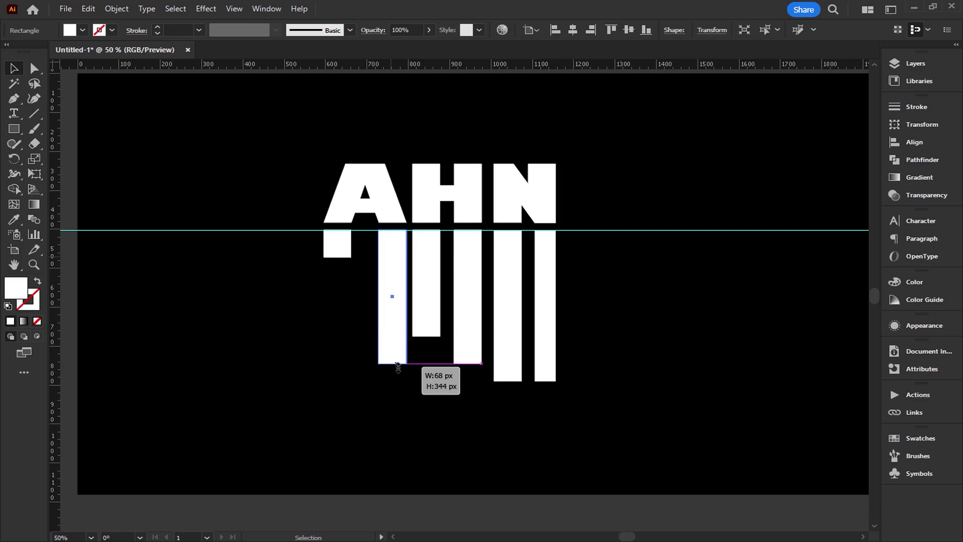
left_click_drag(398, 367, 398, 382)
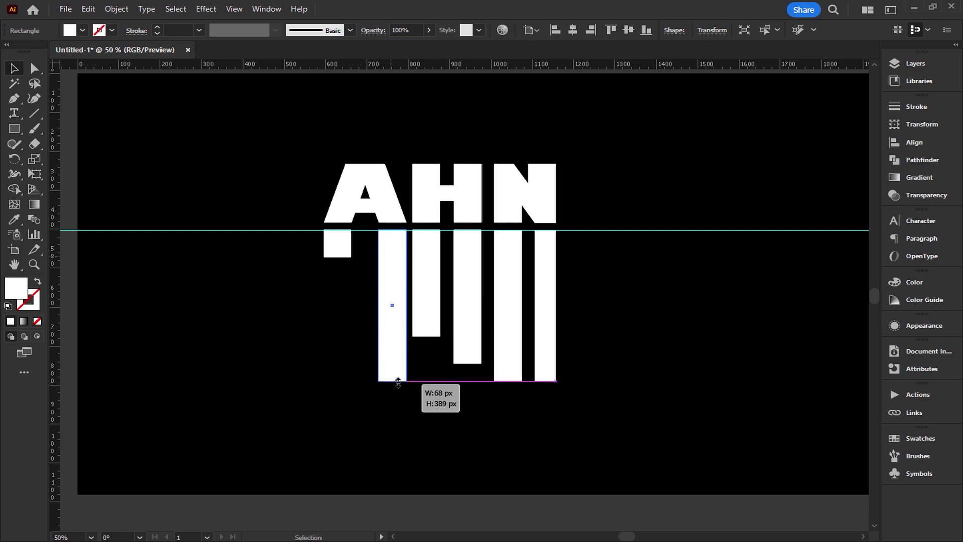
left_click(338, 250)
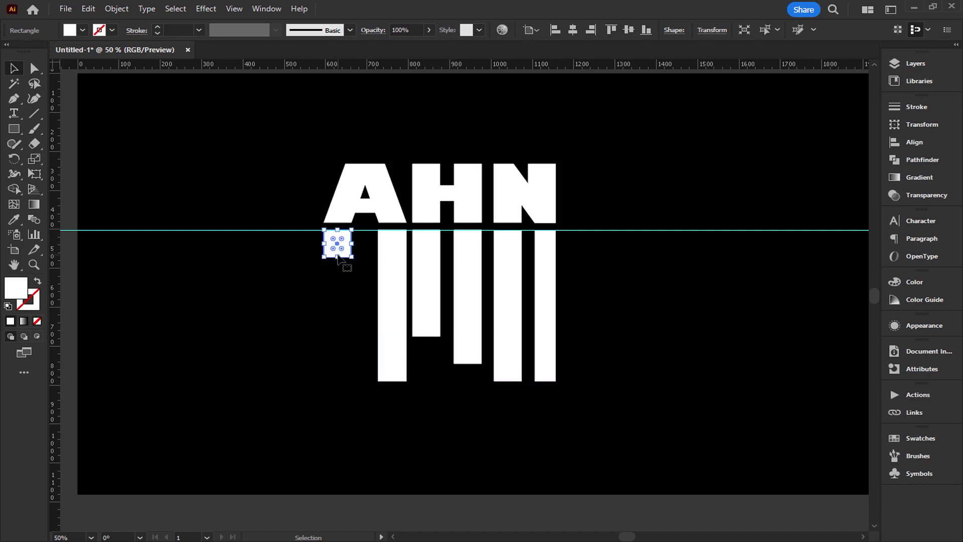
left_click_drag(337, 258, 334, 382)
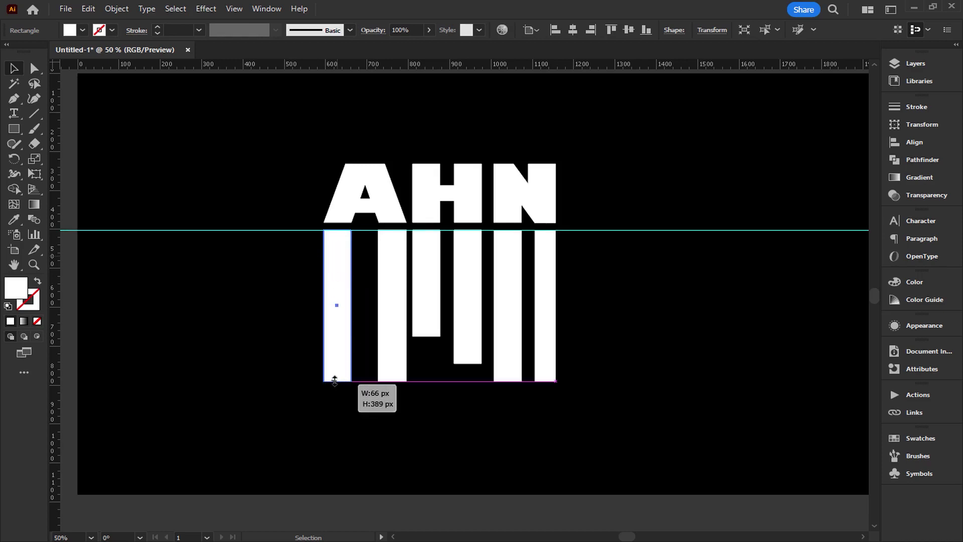
Shorten the second through fifth bars to different heights for a staggered drip look
left_click(396, 379)
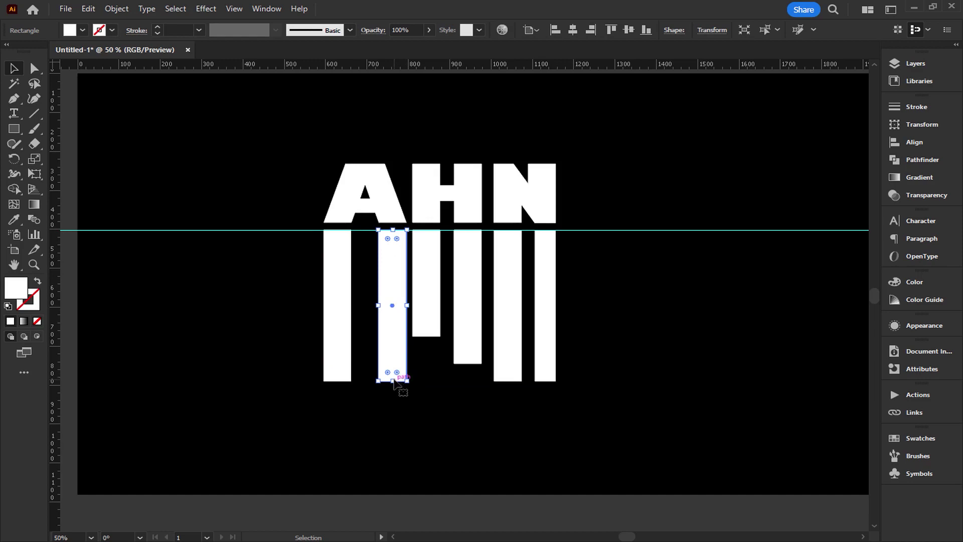
left_click_drag(393, 381, 393, 360)
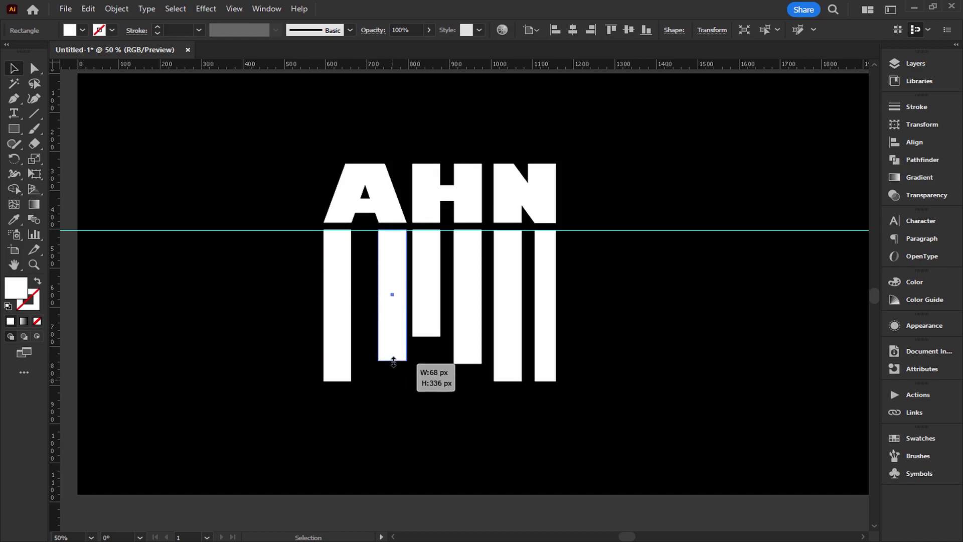
left_click(426, 335)
left_click_drag(426, 335, 425, 305)
left_click(472, 356)
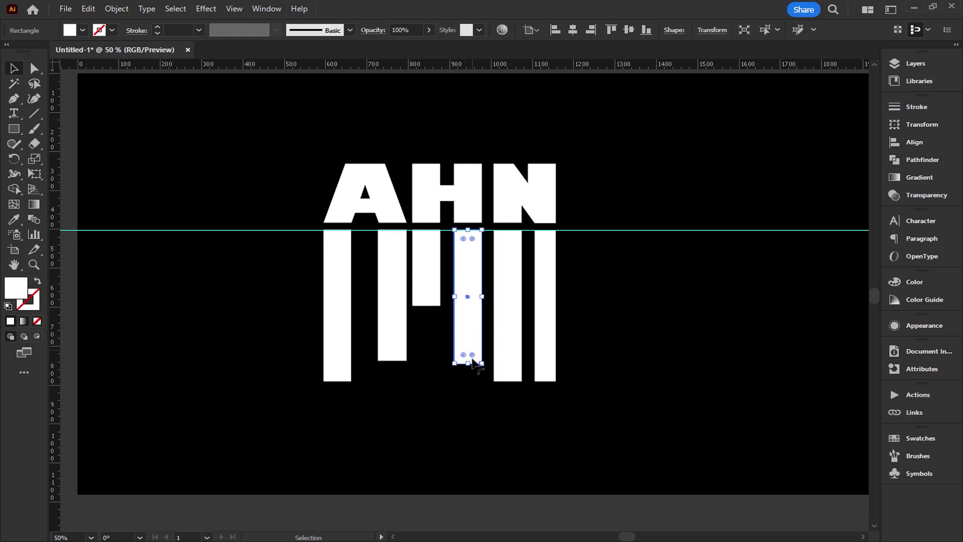
left_click_drag(467, 365, 468, 332)
left_click(509, 380)
left_click_drag(507, 381, 507, 366)
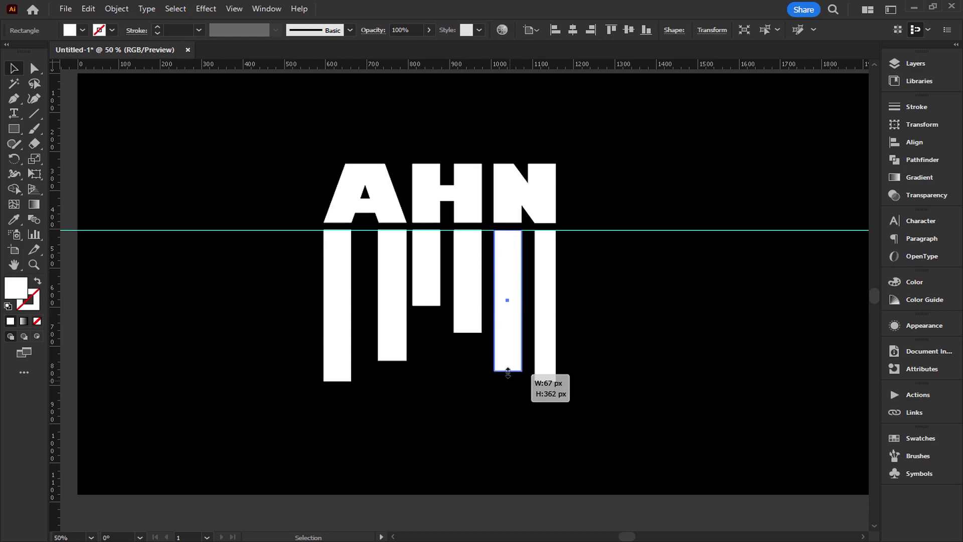
left_click_drag(507, 367, 508, 374)
left_click(464, 410)
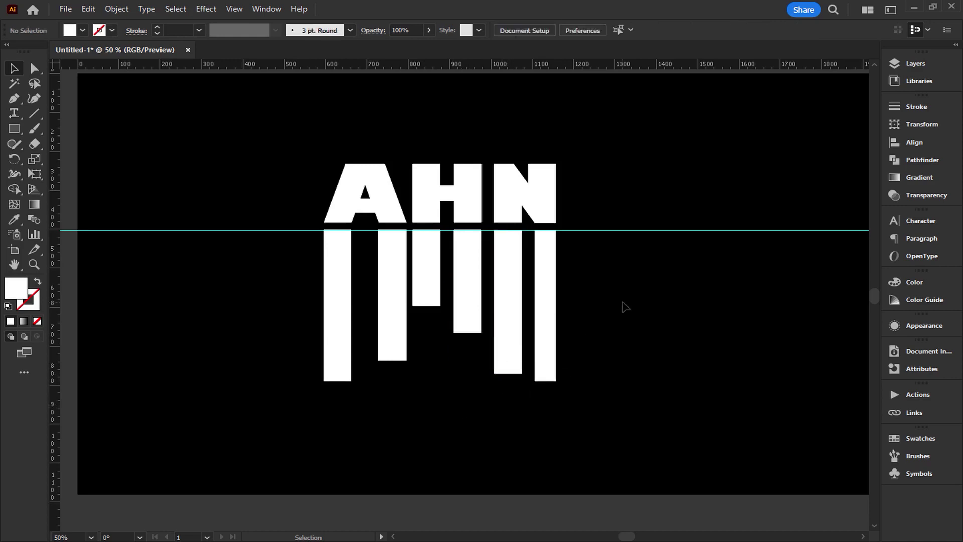
left_click_drag(643, 311, 249, 448)
left_click(182, 333)
Round the bottom corners of all drip bars to 25 px
left_click(35, 69)
mouse_move(225, 308)
left_mouse_down()
mouse_move(647, 422)
mouse_move(512, 340)
mouse_move(257, 296)
left_mouse_up()
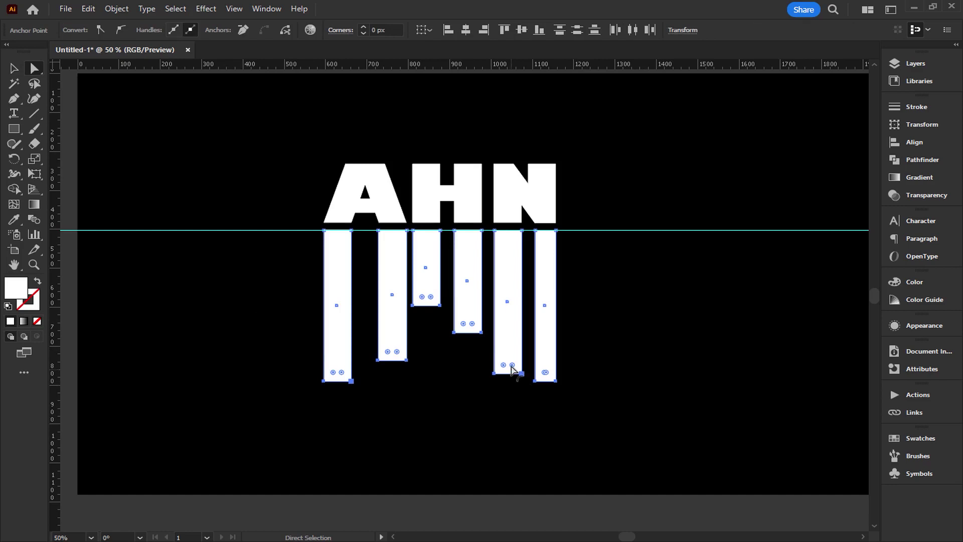
left_click_drag(512, 369, 512, 351)
left_click(13, 68)
left_click(178, 85)
Fill the H and its two drip bars with red
left_click_drag(470, 132, 432, 293)
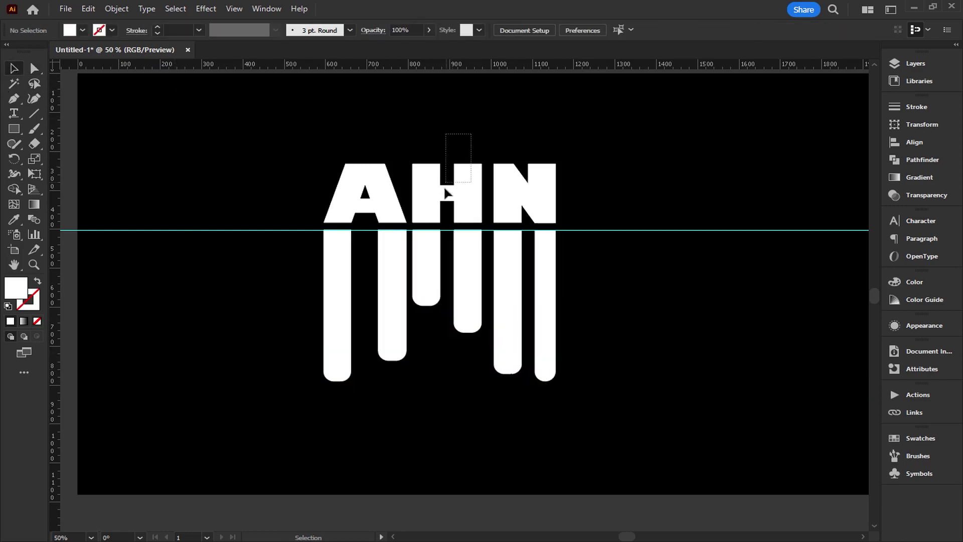
left_click(112, 31)
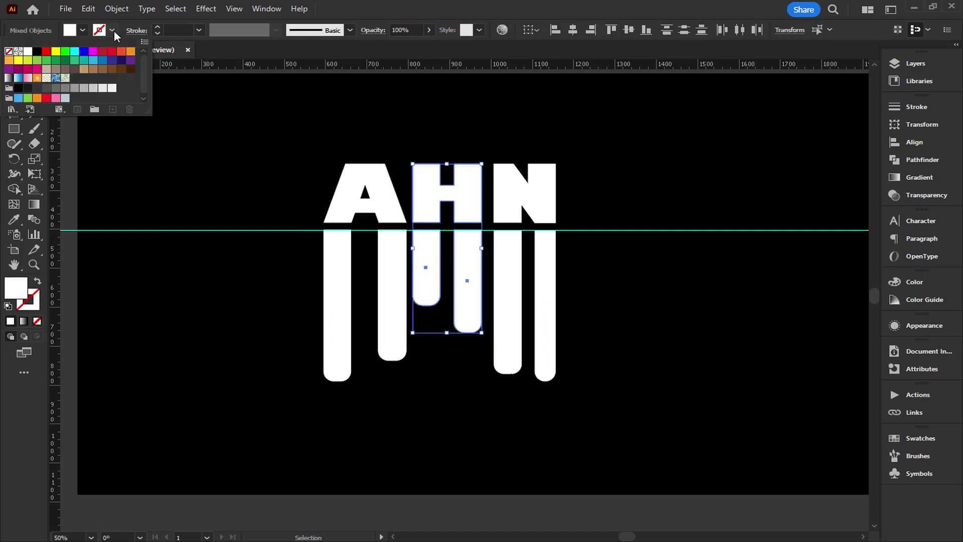
left_click(83, 31)
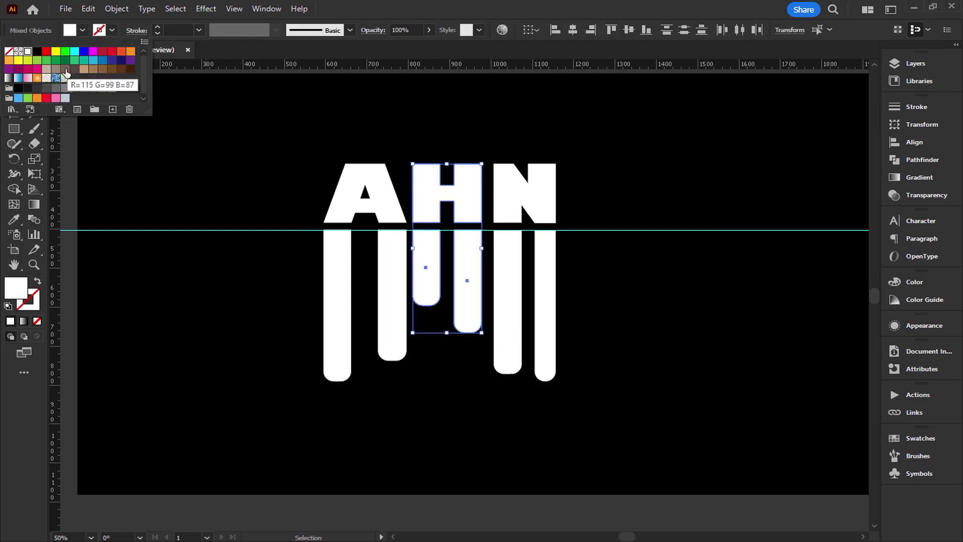
left_click(46, 51)
left_click(250, 127)
left_click(252, 129)
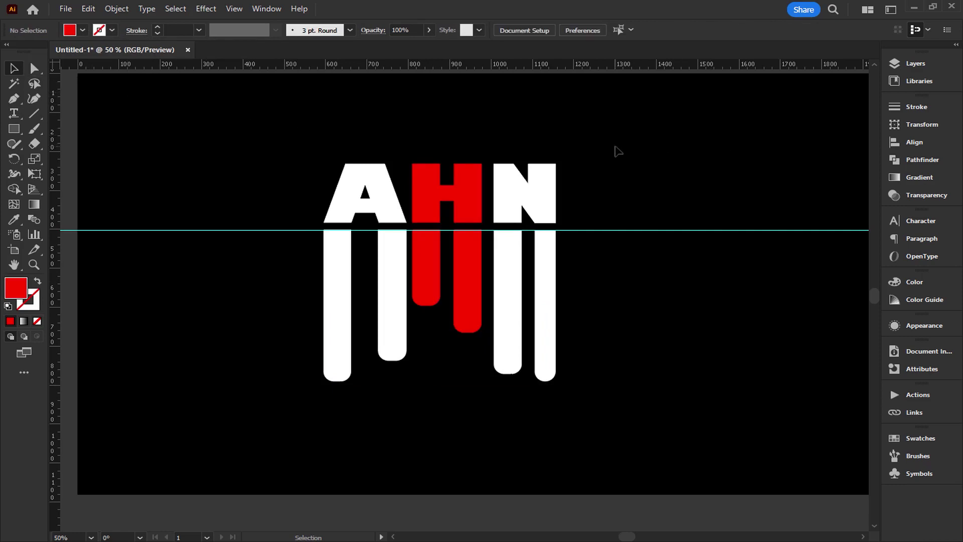
left_click_drag(616, 137, 157, 464)
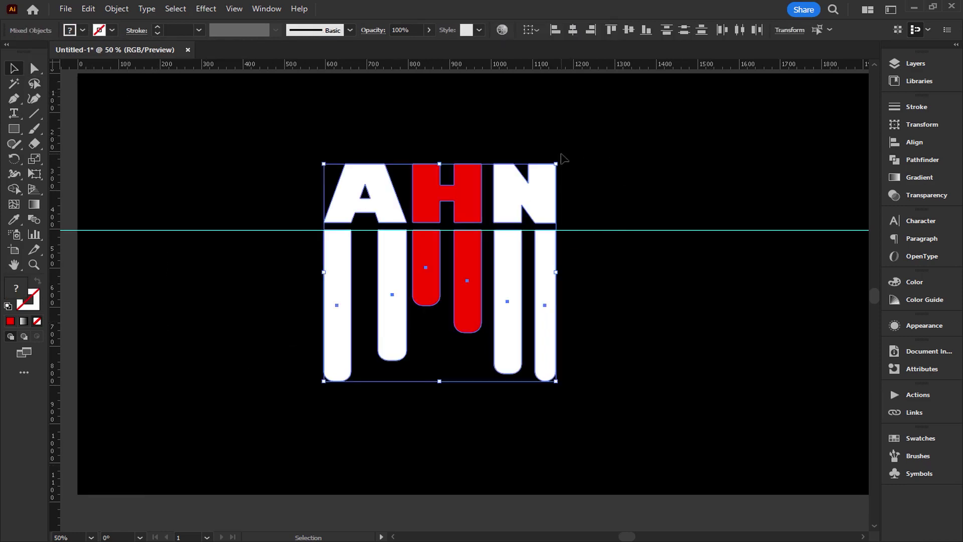
Rotate the artwork 90° clockwise and save the AHN letters as a symbol
left_click_drag(560, 159, 627, 385)
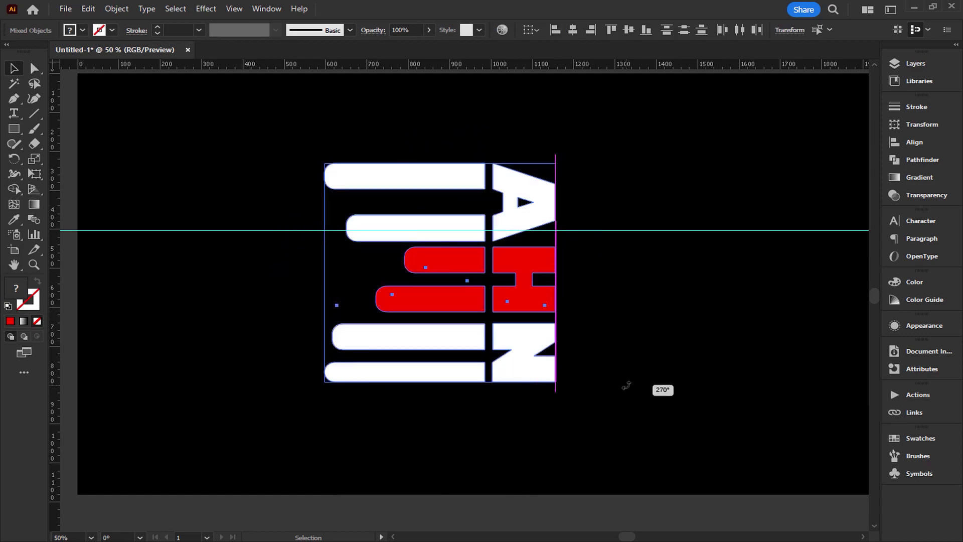
left_click(744, 388)
left_click(898, 473)
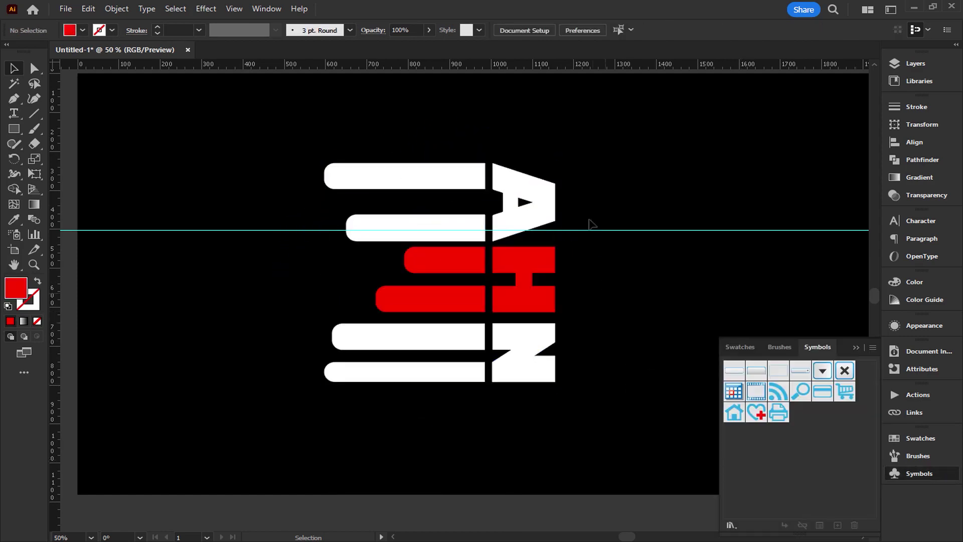
left_click_drag(519, 357, 781, 465)
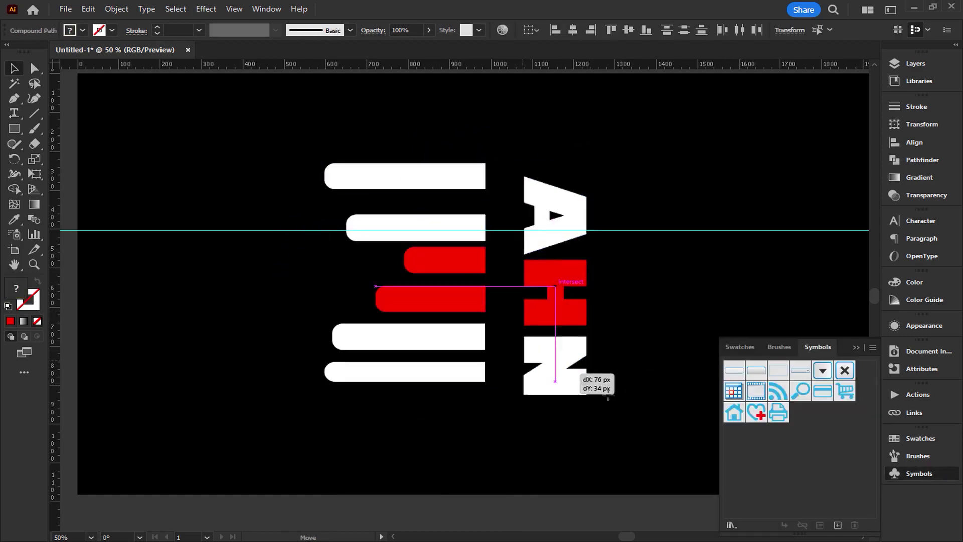
left_click(477, 399)
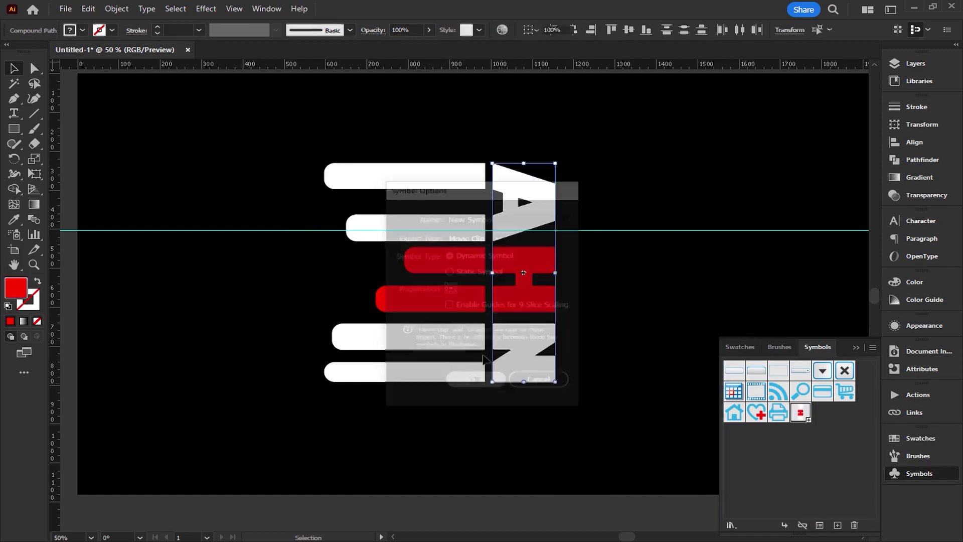
Save all the drip bars as a second symbol
left_click_drag(314, 116, 441, 419)
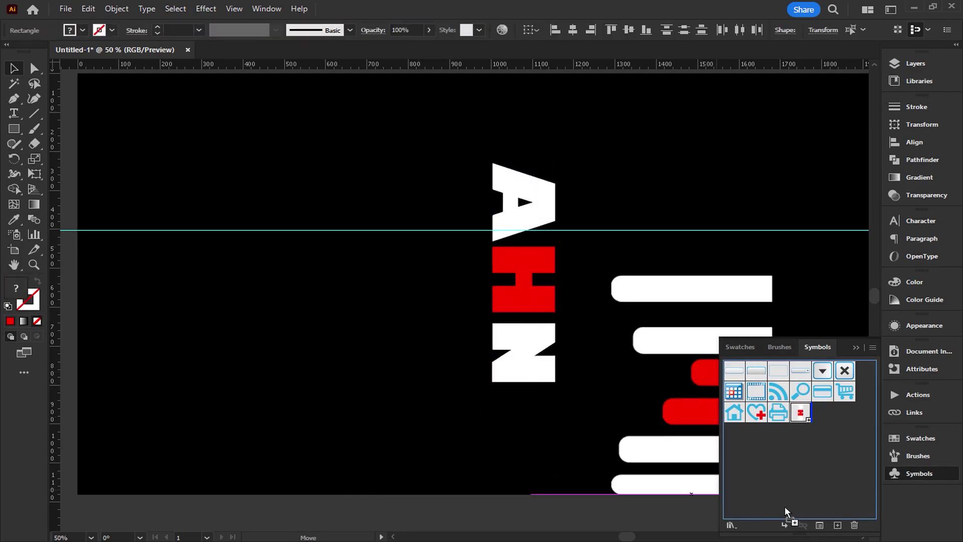
left_click_drag(421, 376, 784, 504)
left_click(495, 381)
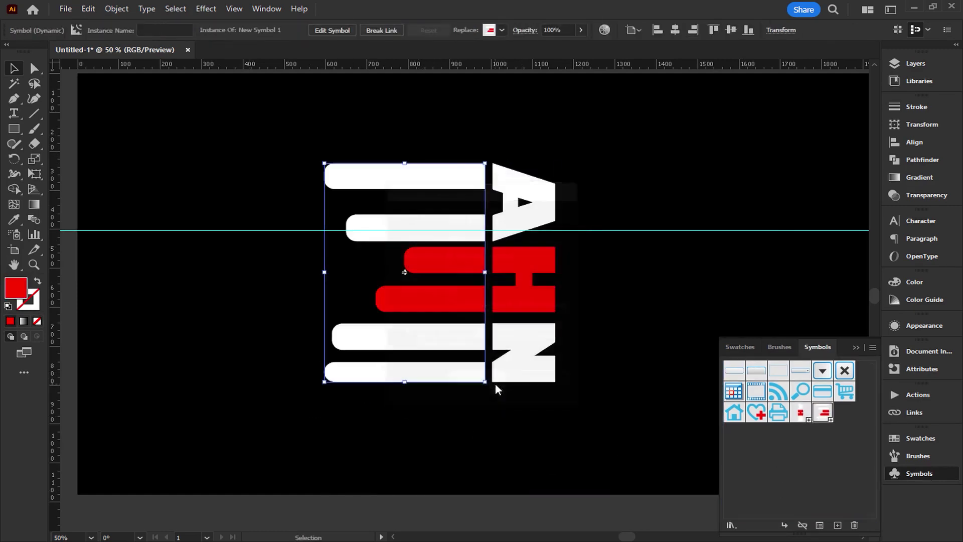
left_click(641, 426)
left_click(855, 347)
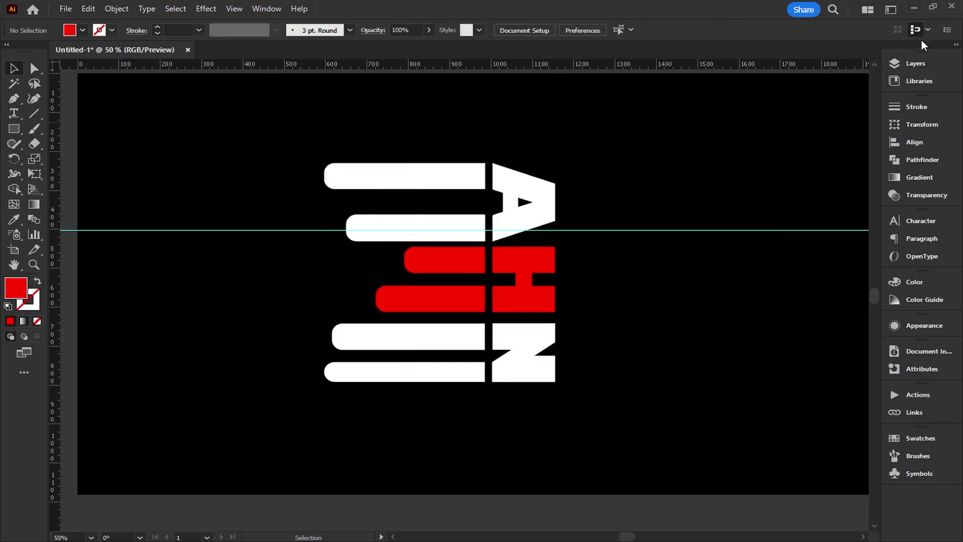
left_click(918, 64)
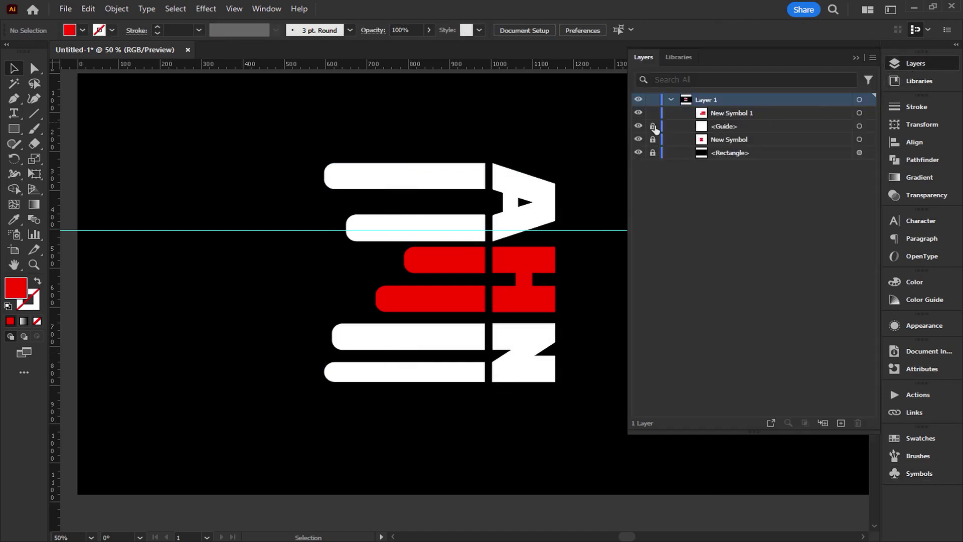
Hide the New Symbol and New Symbol 1 layers and delete the <Guide> layer
left_click(637, 139)
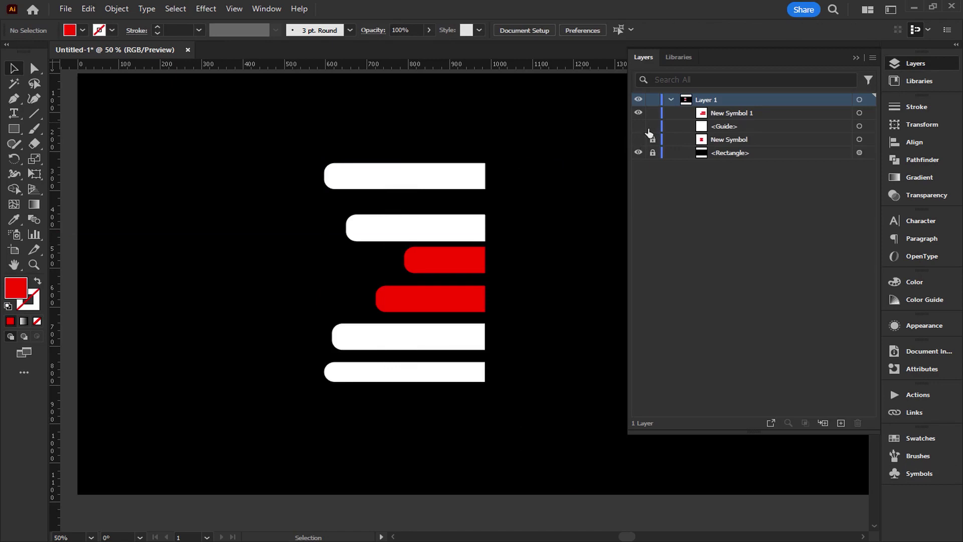
left_click(639, 126)
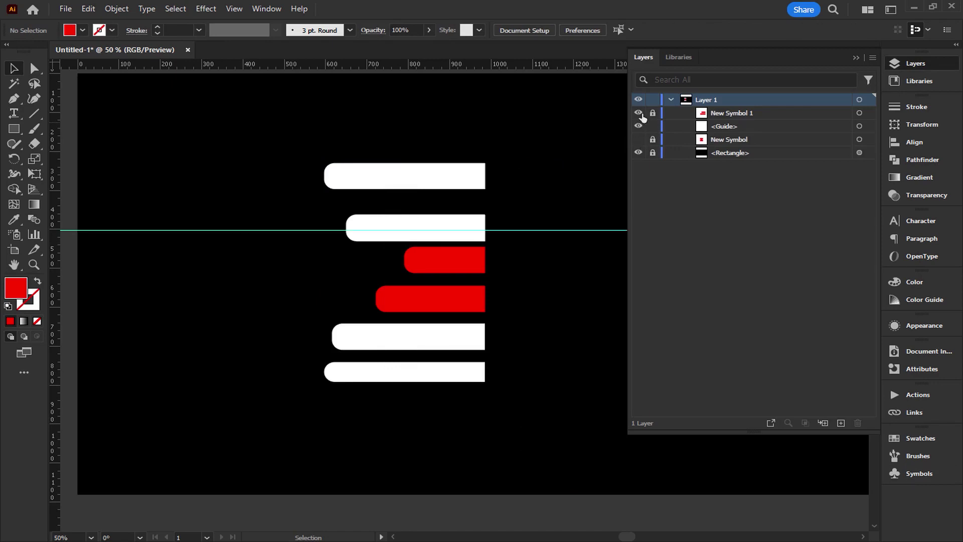
left_click(638, 113)
left_click(730, 132)
left_click(861, 424)
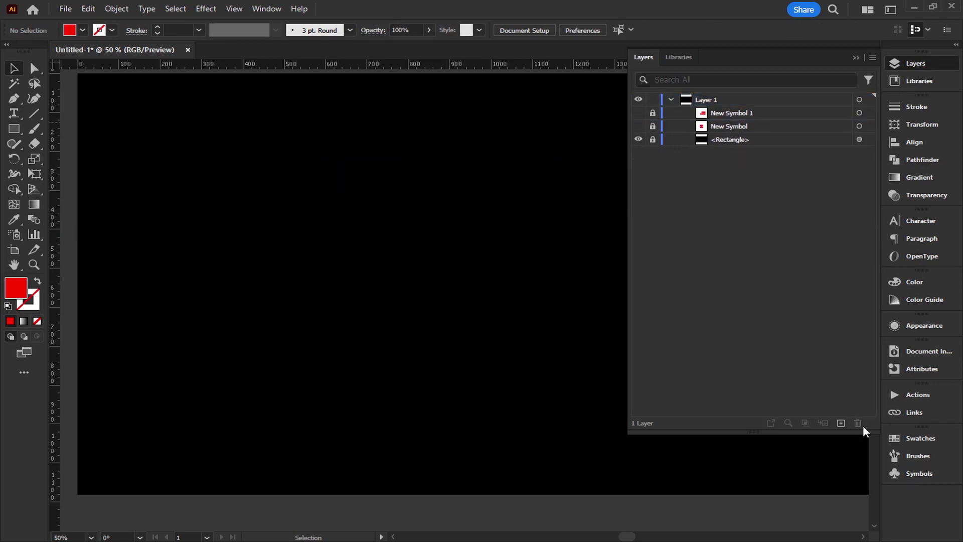
left_click(856, 58)
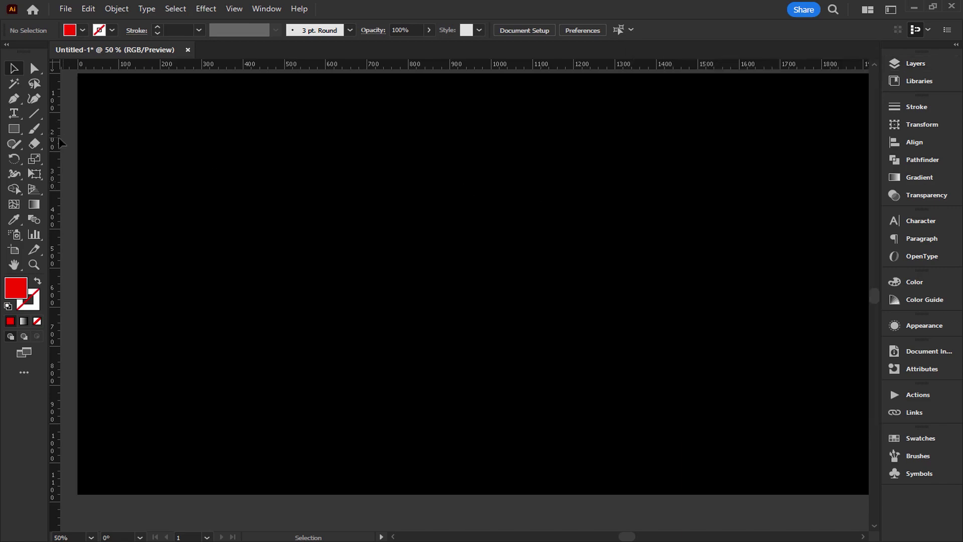
left_click(32, 113)
Draw a diagonal line with no fill and a 0.75 pt white stroke
left_click(82, 30)
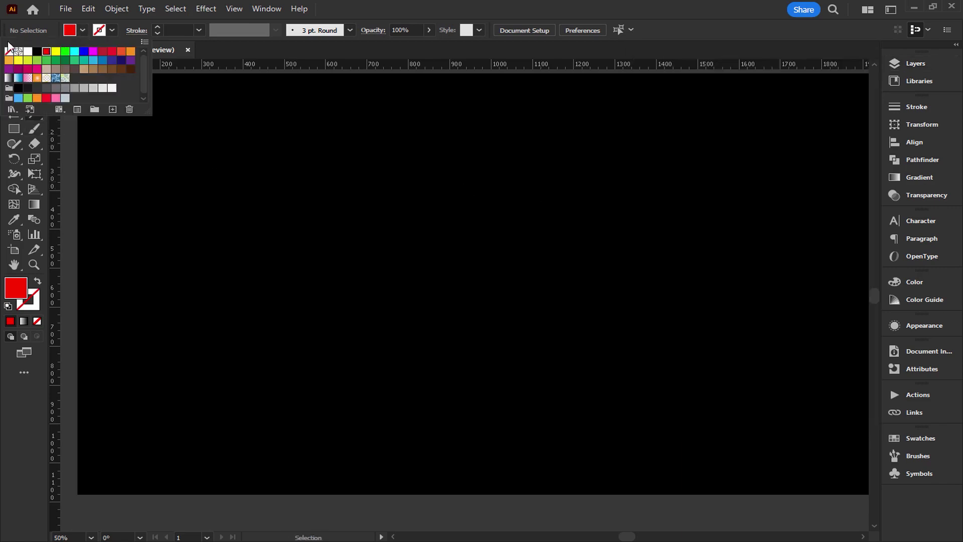
left_click(9, 54)
left_click(112, 30)
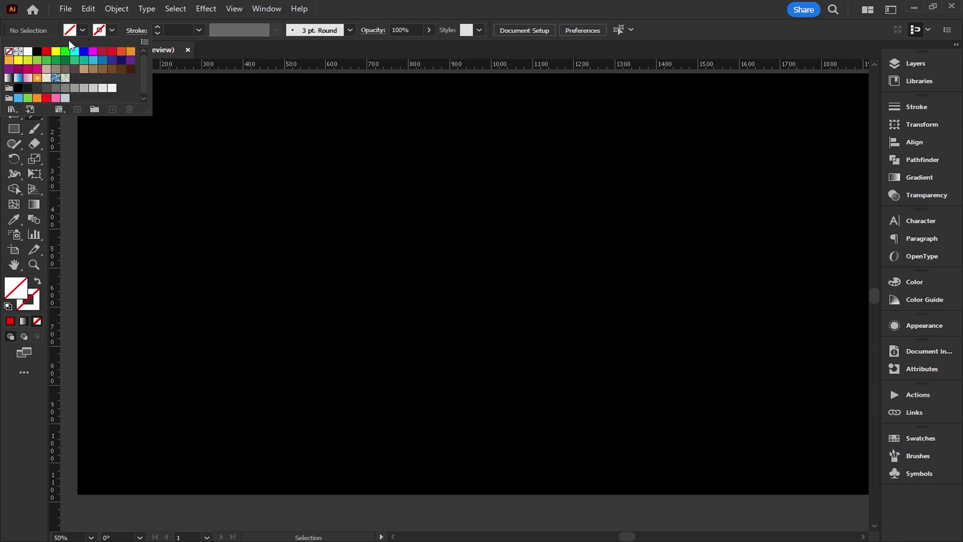
left_click(30, 53)
left_click_drag(554, 177, 199, 381)
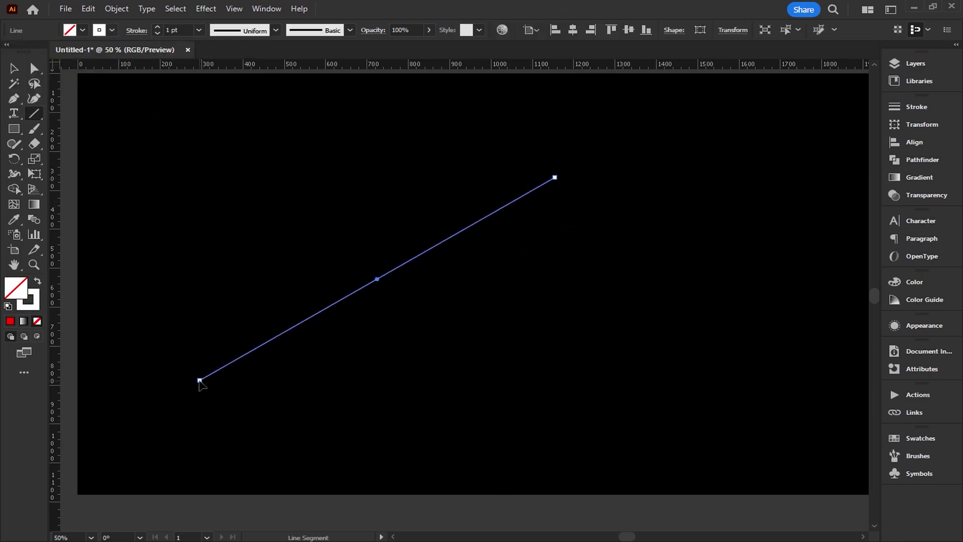
left_click(199, 30)
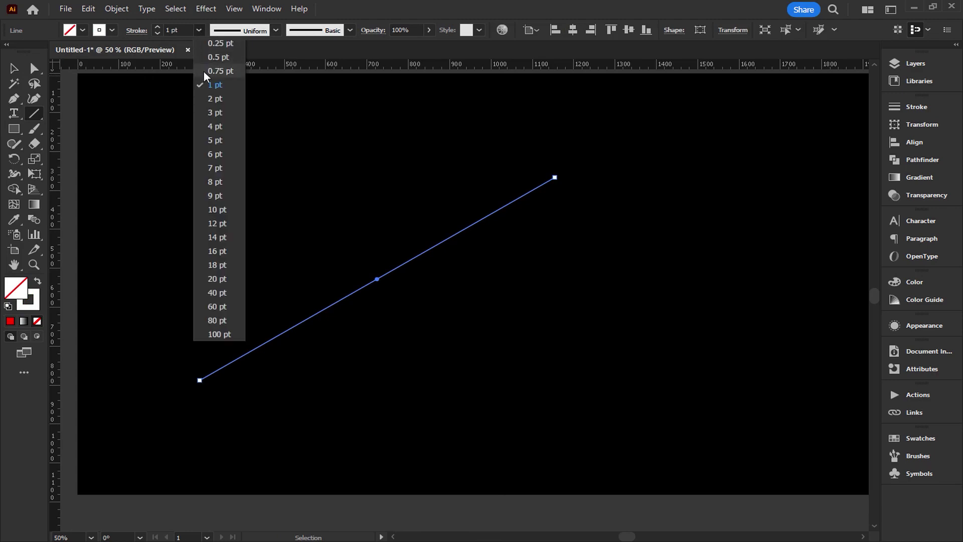
left_click(204, 70)
Apply a Zig Zag effect to the line at 7% relative size with smooth points
left_click(14, 69)
left_click(127, 129)
left_click_drag(226, 214, 369, 334)
left_click(206, 8)
mouse_move(246, 111)
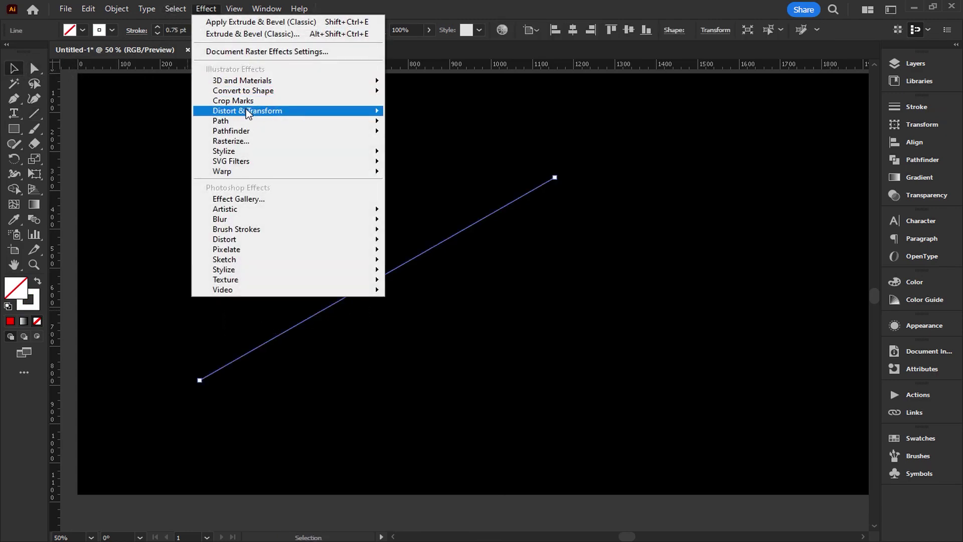
left_click(427, 196)
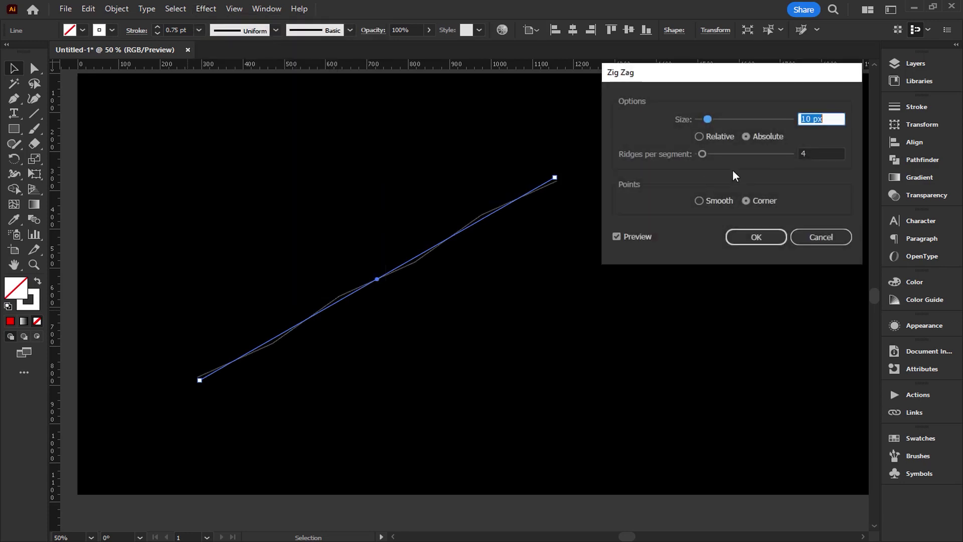
left_click(712, 137)
left_click(702, 200)
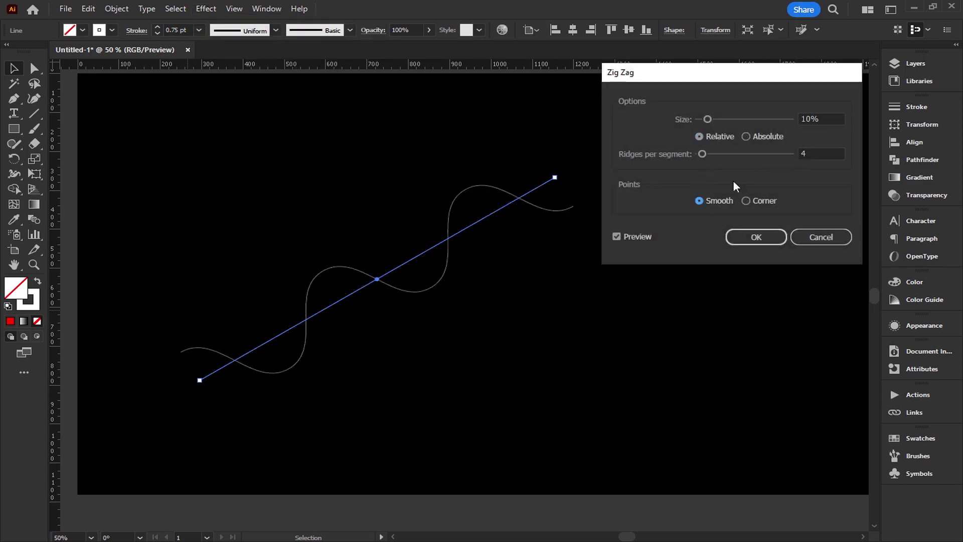
double_click(809, 119)
type("7")
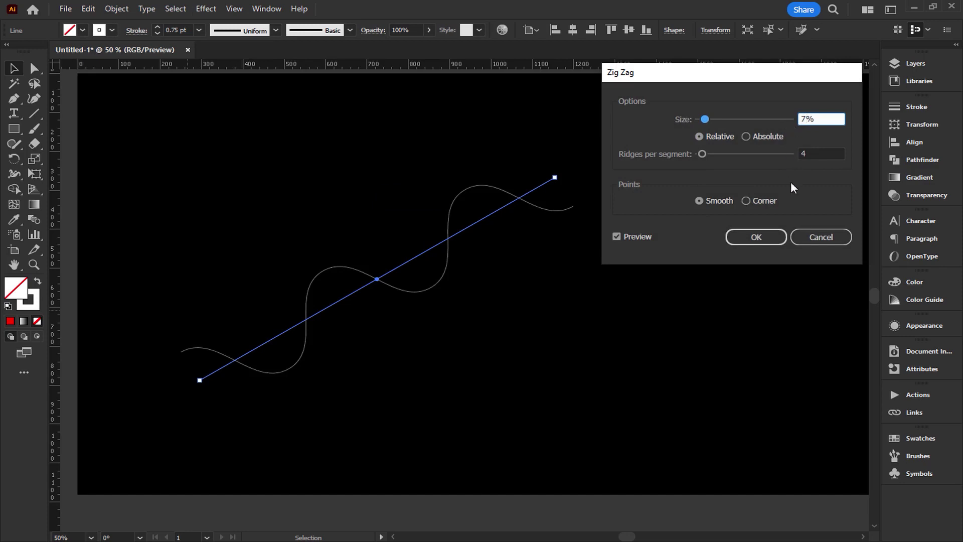
left_click(760, 240)
left_click(627, 282)
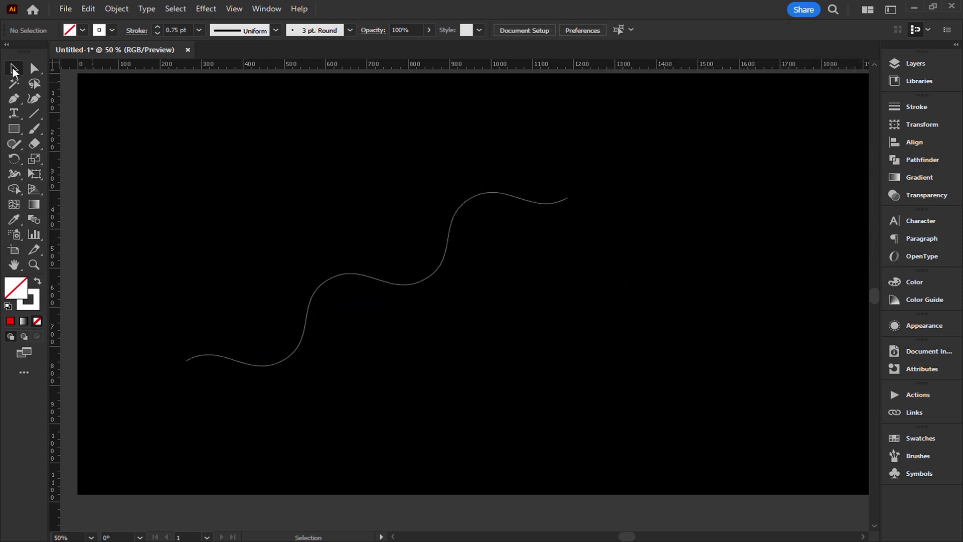
key("ctrl+a")
Expand the wave's appearance into a path and delete its first curve segment
left_click(116, 8)
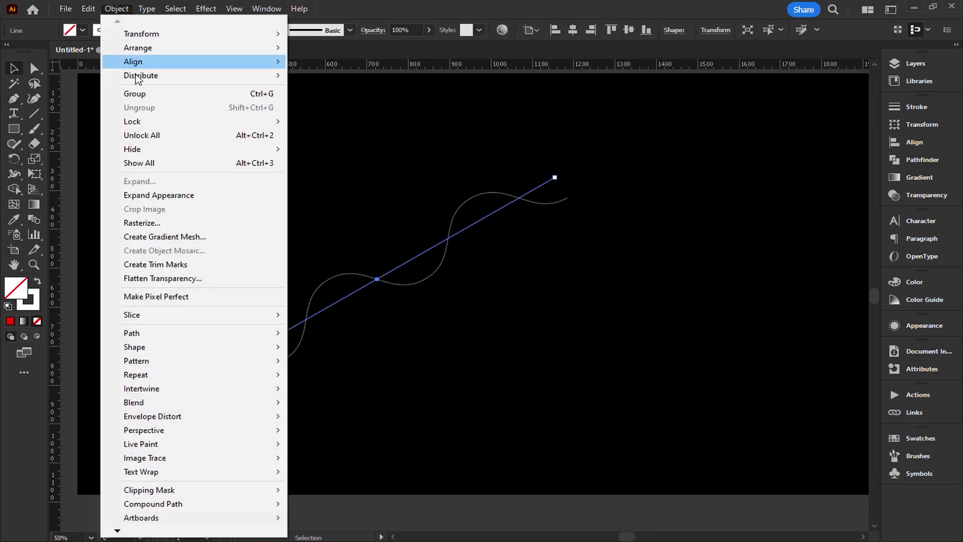
left_click(156, 196)
left_click(353, 171)
left_click(34, 69)
left_click_drag(107, 89, 625, 396)
left_click_drag(221, 394, 275, 414)
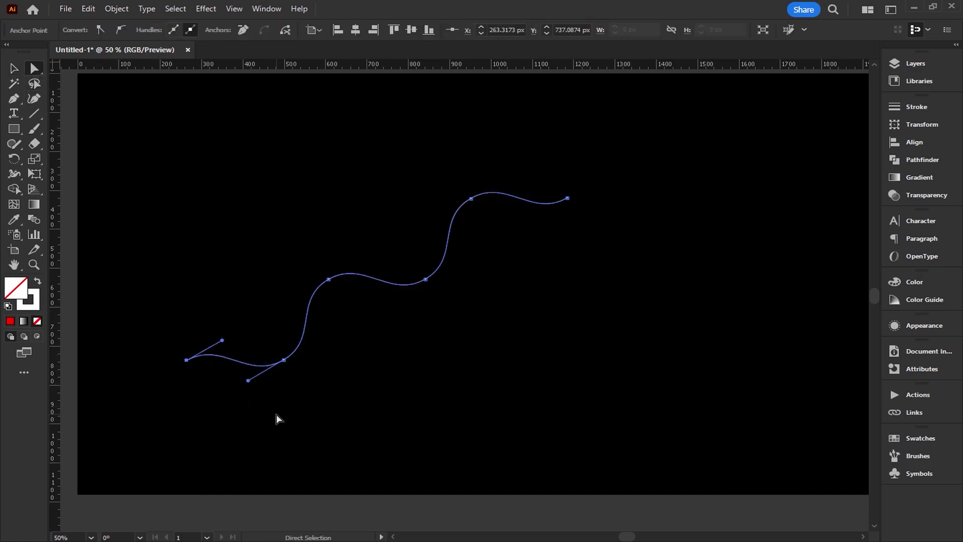
key("Delete")
Extend the path's right end with a vertical segment going straight up
left_click(14, 68)
left_click(14, 99)
left_click_drag(567, 198, 567, 107)
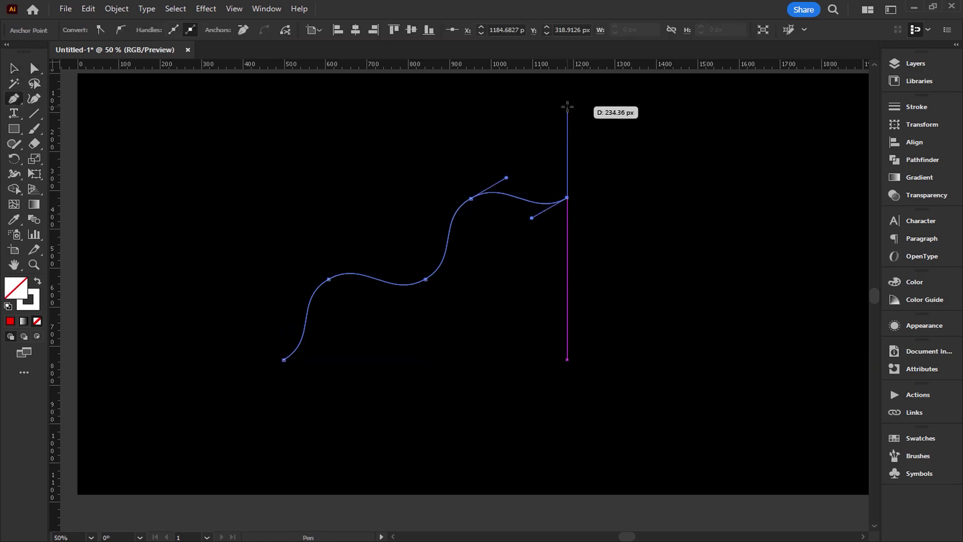
left_click(567, 106)
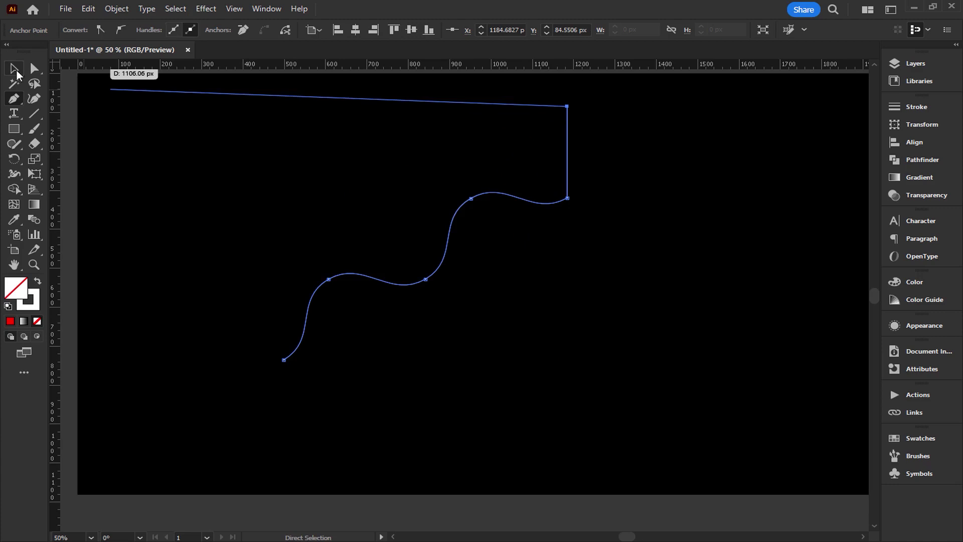
left_click(14, 69)
left_click_drag(645, 155, 500, 243)
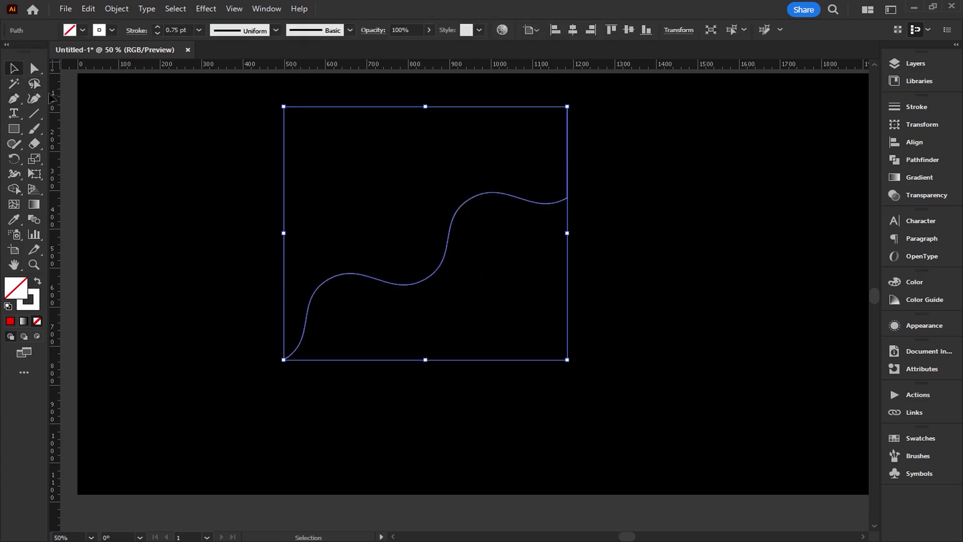
Round the upward corner and shift the path down and left on the artboard
left_click(38, 72)
left_click_drag(556, 192, 541, 179)
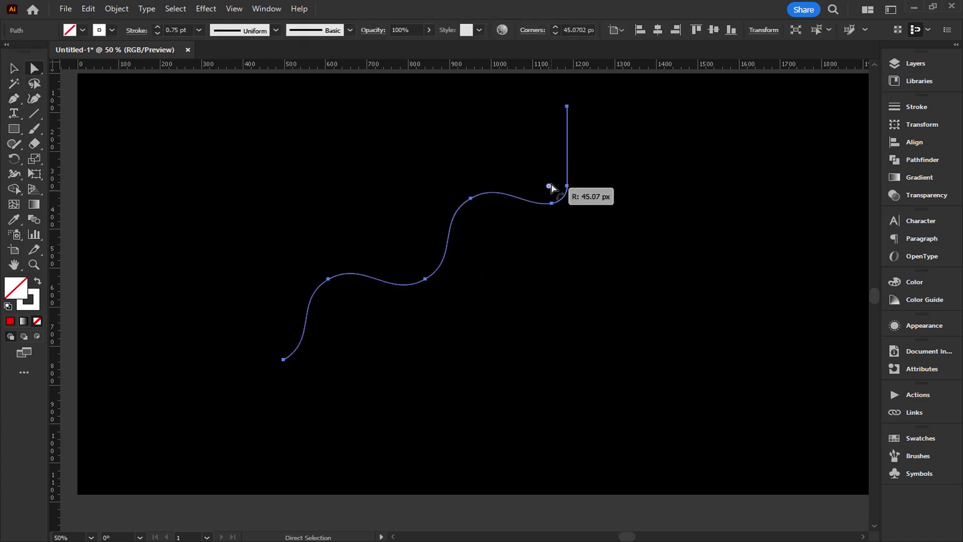
left_click(577, 275)
left_click(14, 69)
key("ctrl+minus")
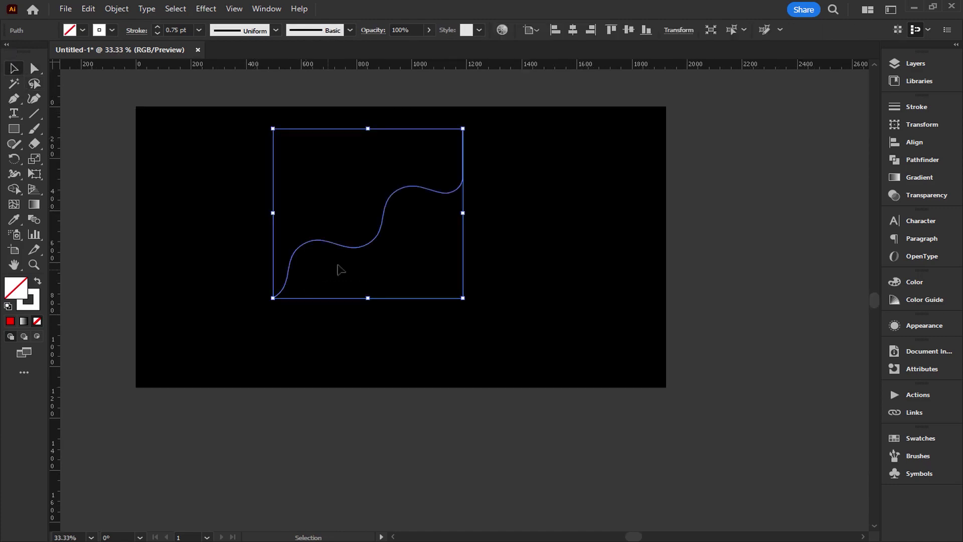
left_click_drag(355, 247, 324, 300)
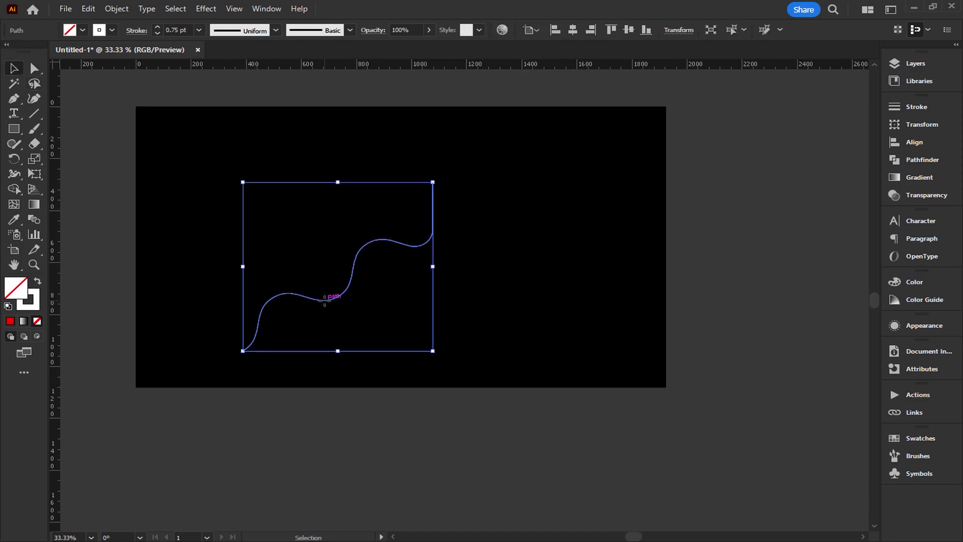
key("ctrl+0")
Apply a classic 3D Extrude & Bevel to the wave with 600 pt extrude depth
left_click(662, 333)
left_click(512, 226)
left_click(206, 8)
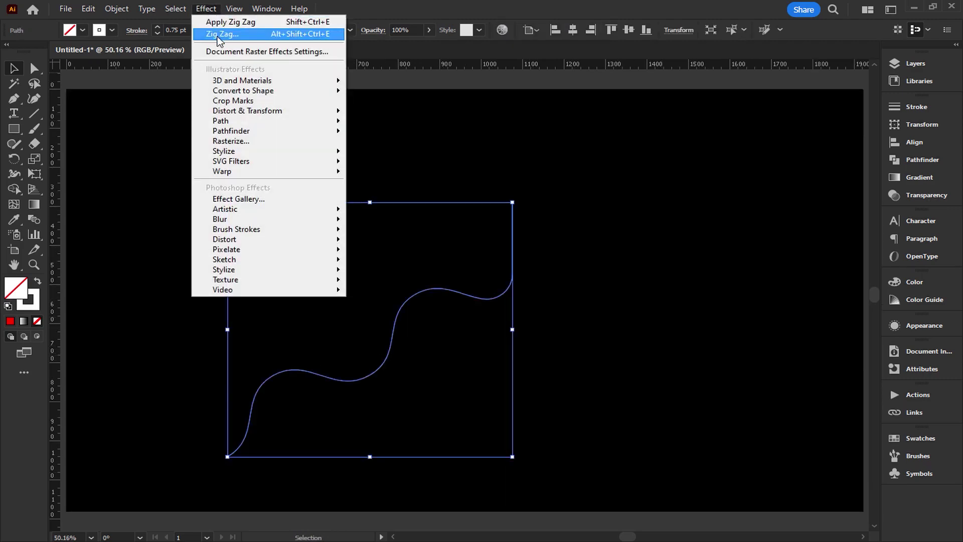
mouse_move(386, 151)
left_click(588, 152)
left_click(749, 425)
left_click(756, 284)
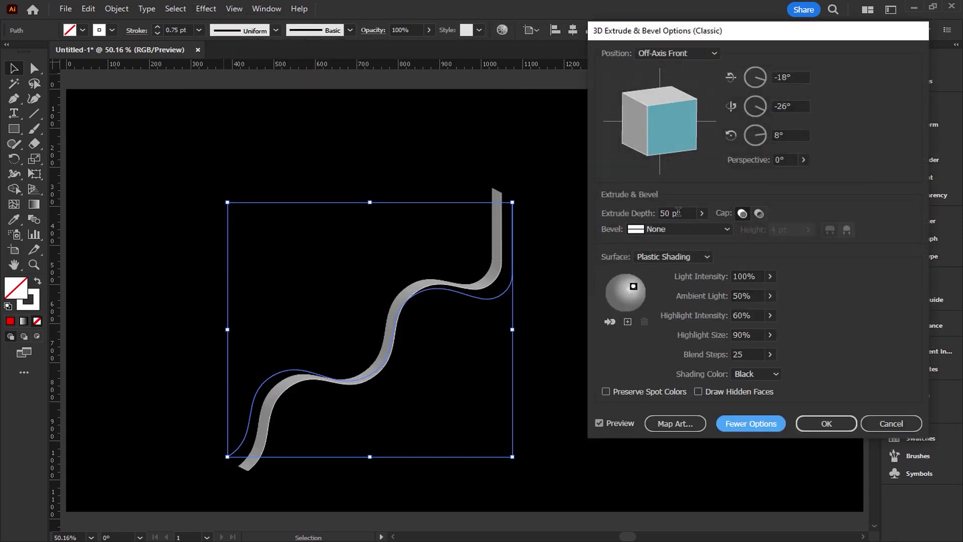
left_click_drag(671, 214, 648, 215)
type("600")
Reposition the light, add a second light, and bring up the Map Art options
left_click_drag(633, 286, 611, 305)
left_click(615, 422)
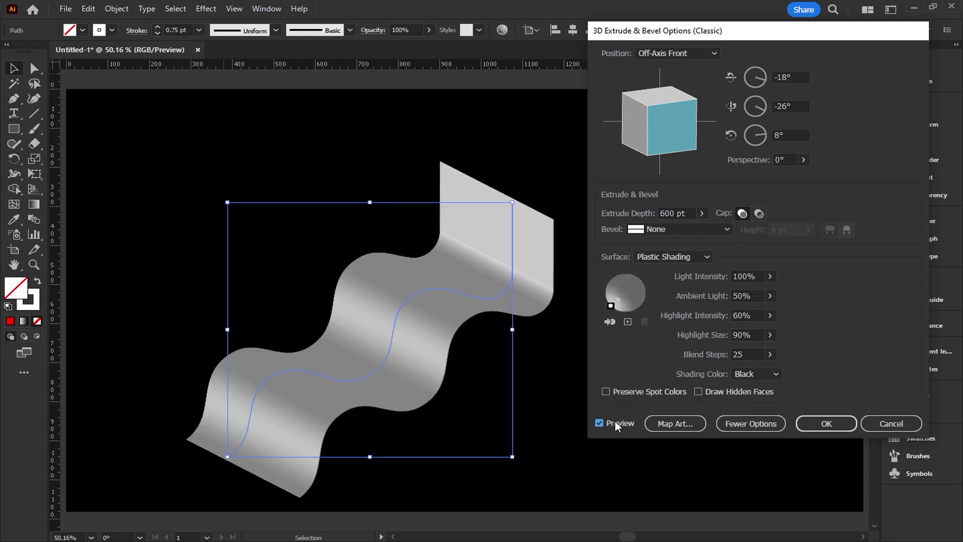
left_click_drag(610, 305, 607, 284)
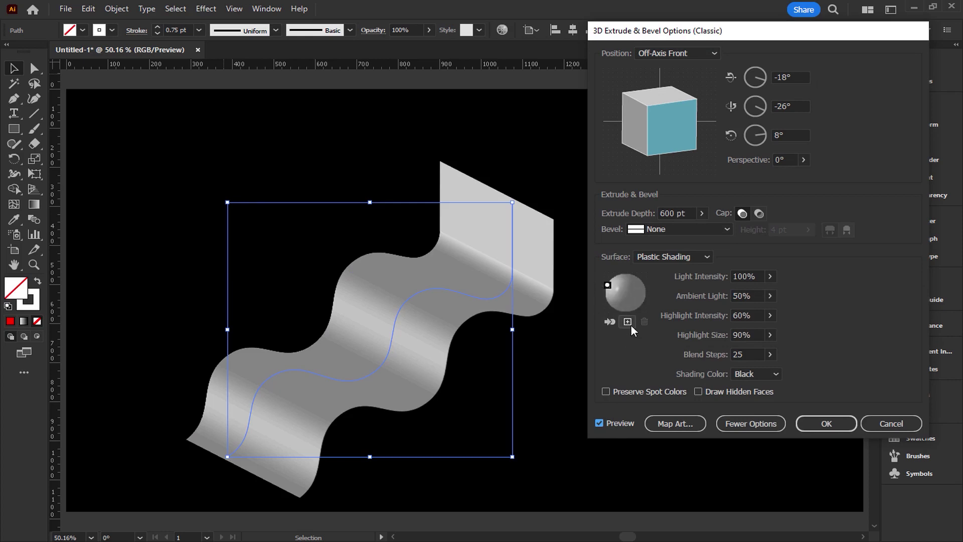
left_click(630, 323)
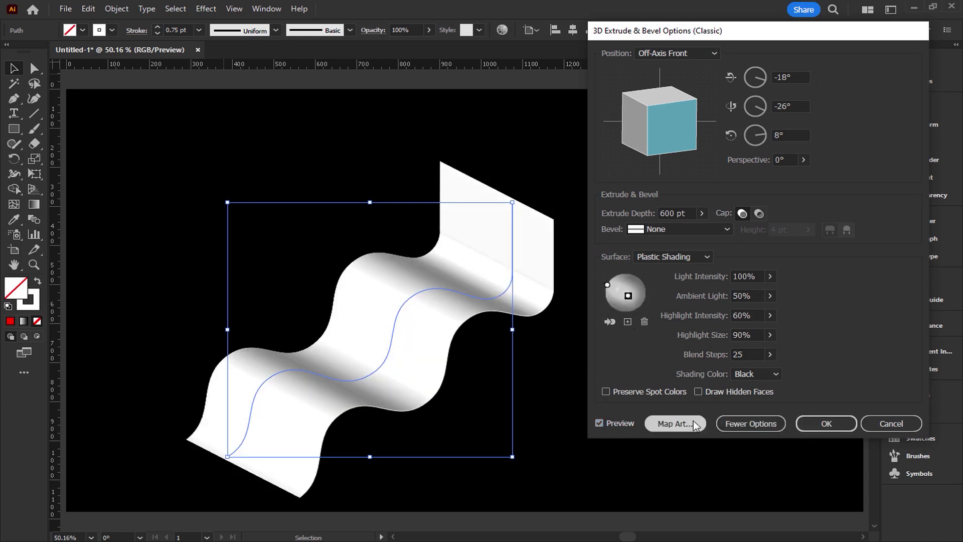
left_click(694, 425)
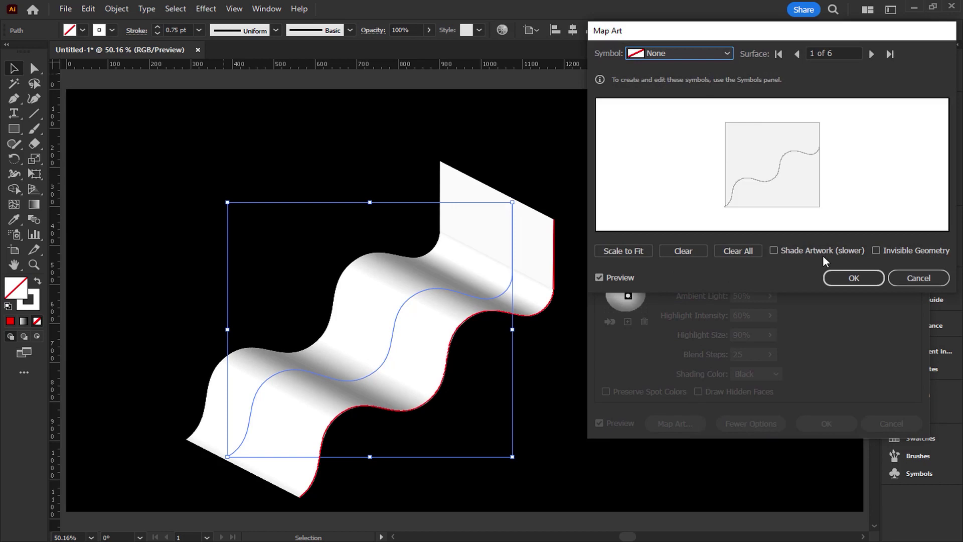
Turn on Shade Artwork and Invisible Geometry, and fit New Symbol (AHN lettering) onto the ribbon's end surface
left_click(822, 251)
left_click(875, 250)
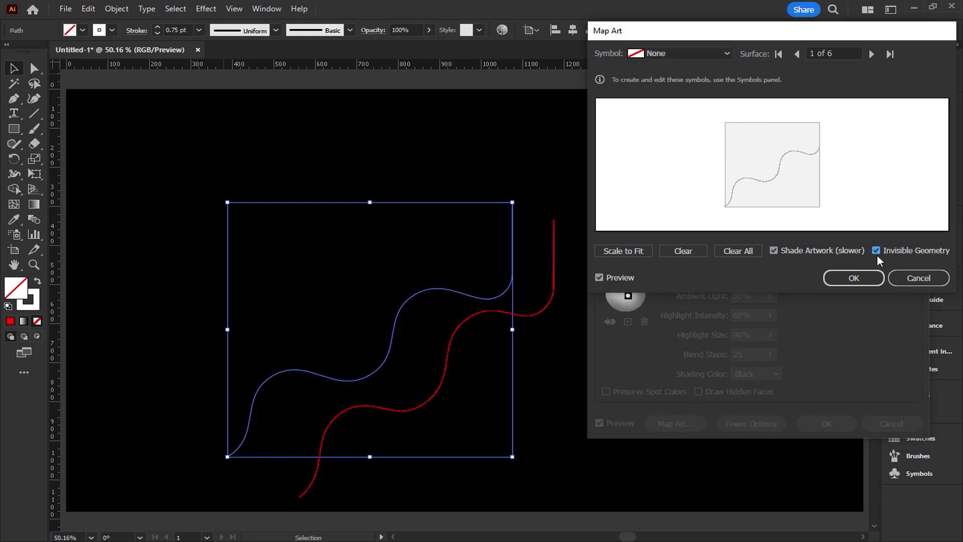
left_click(796, 54)
left_click(706, 53)
left_click(693, 289)
left_click(623, 251)
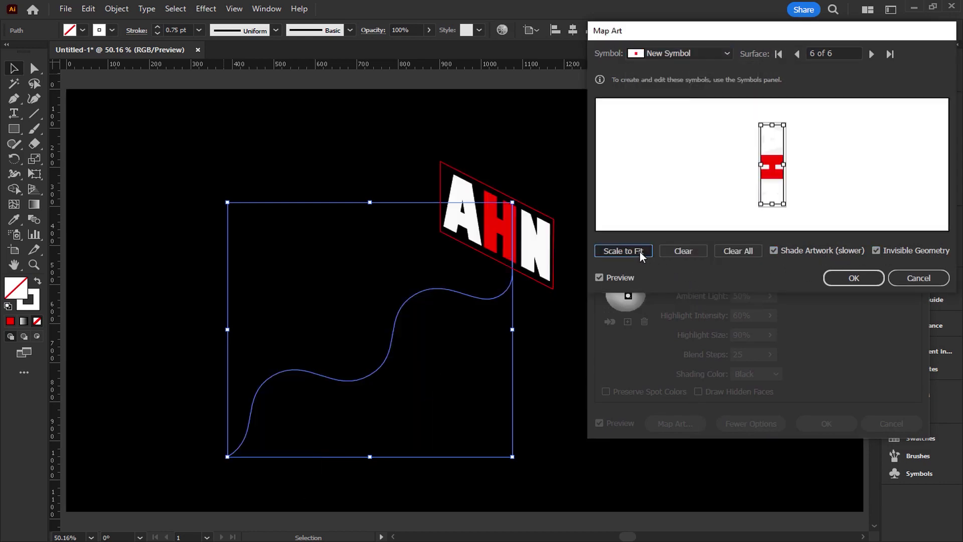
Fit New Symbol 1 bars onto the wavy face surface, adjust their size, and apply the mapping
left_click(797, 53)
left_click(708, 54)
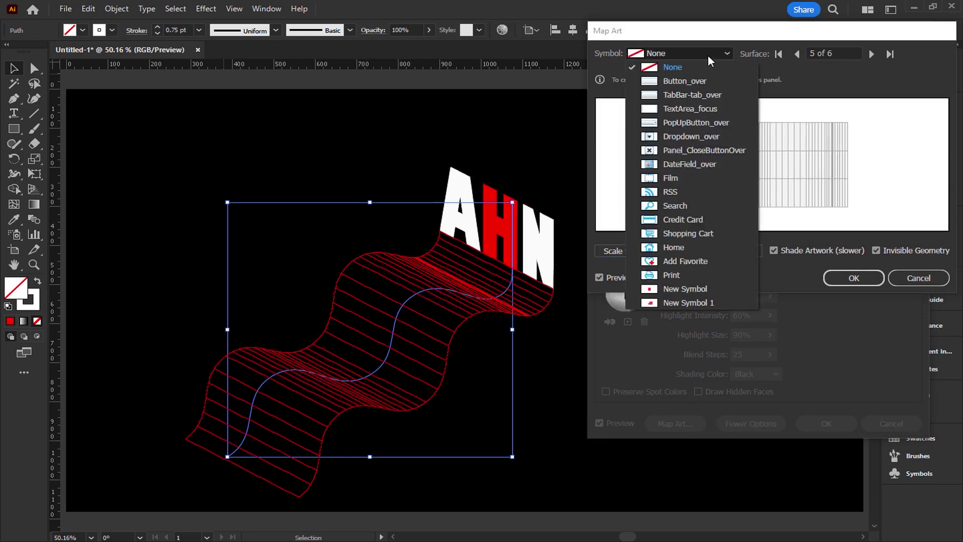
left_click(675, 298)
left_click(632, 254)
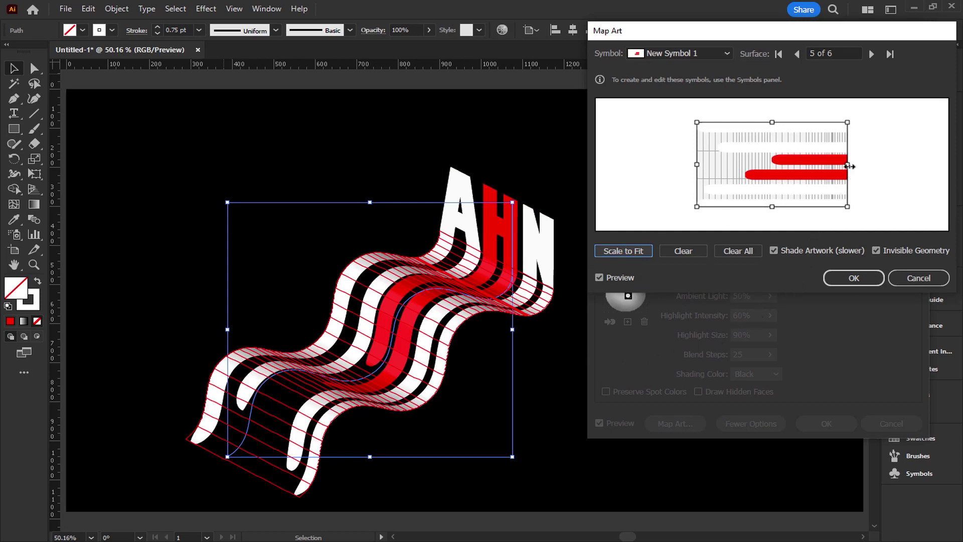
left_click_drag(847, 164, 849, 164)
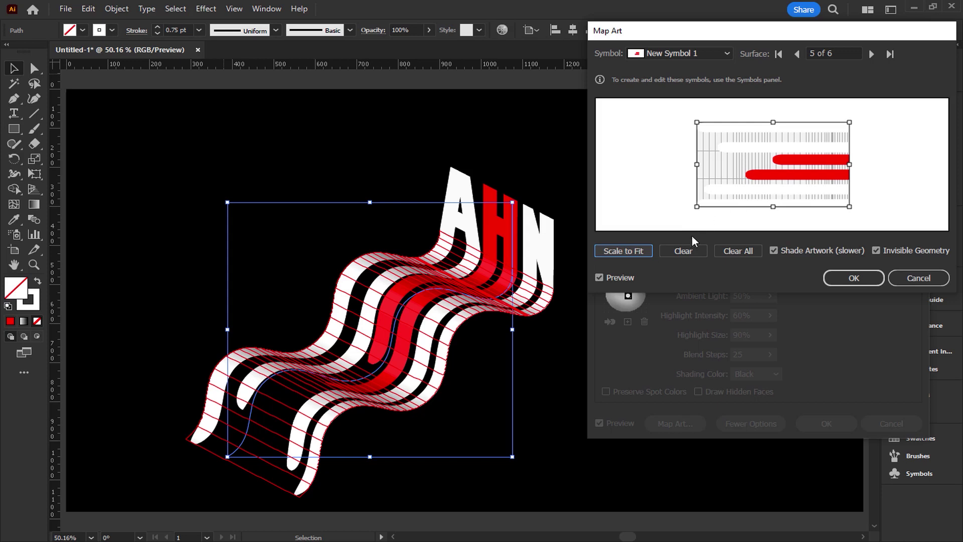
left_click_drag(773, 122, 775, 140)
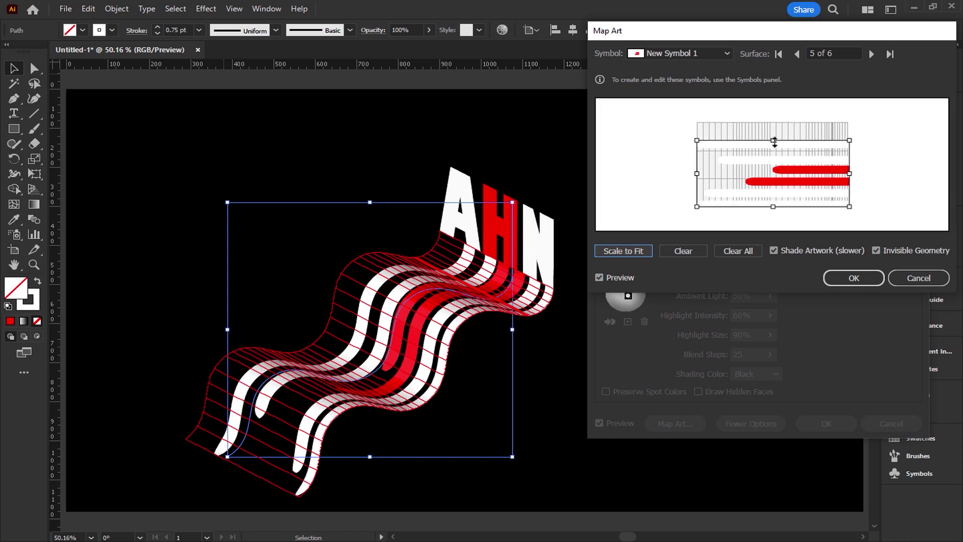
left_click_drag(775, 141, 773, 124)
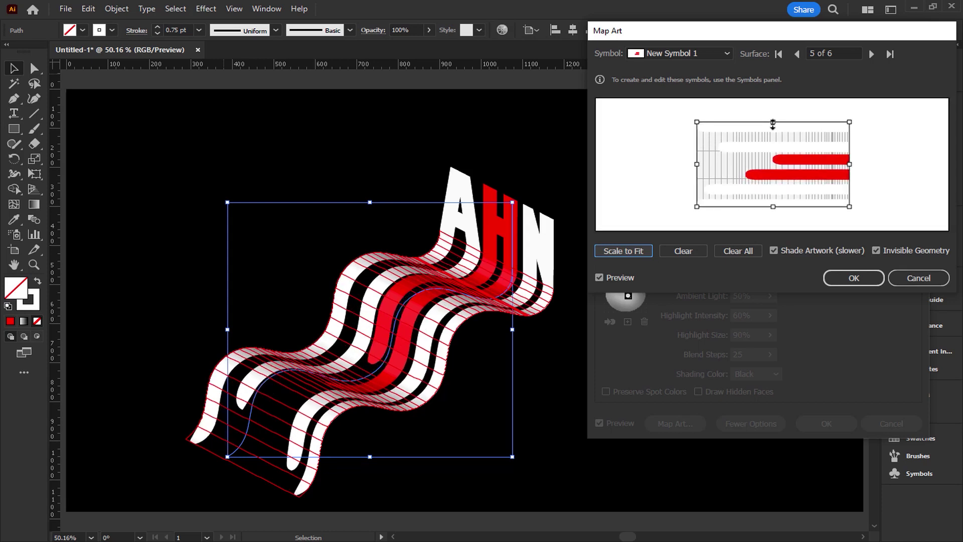
left_click(850, 281)
left_click(848, 422)
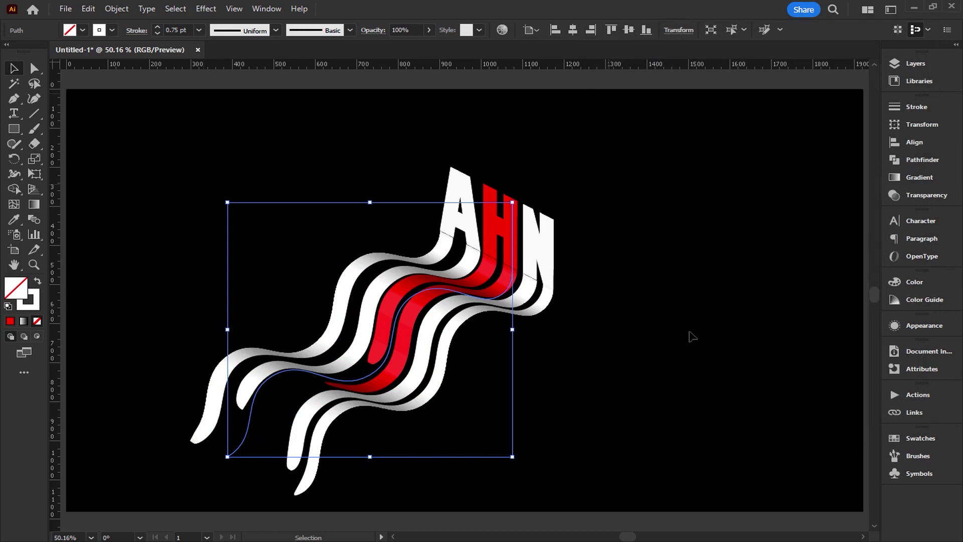
Scale the 3D AHN wave artwork up toward the top right to fill the artboard
left_click(736, 398)
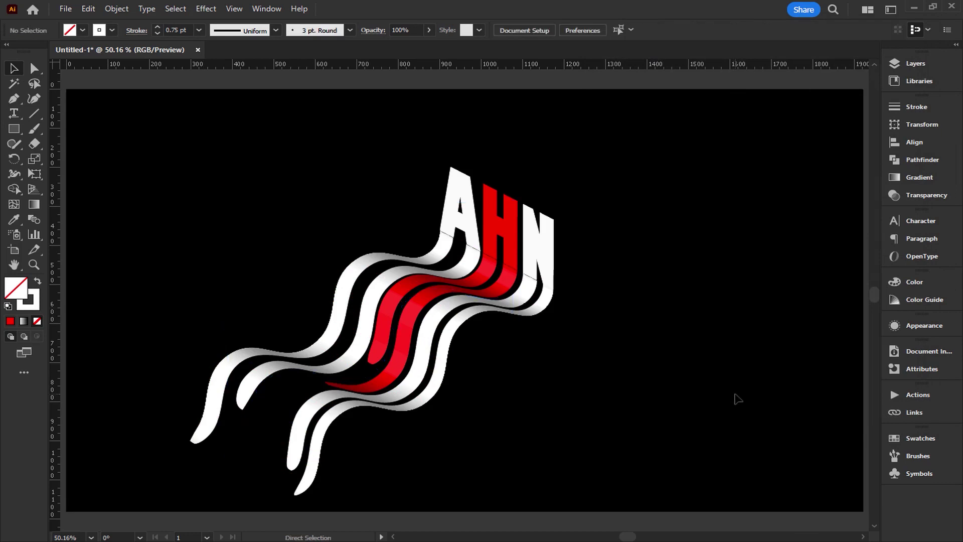
left_click_drag(650, 131, 190, 440)
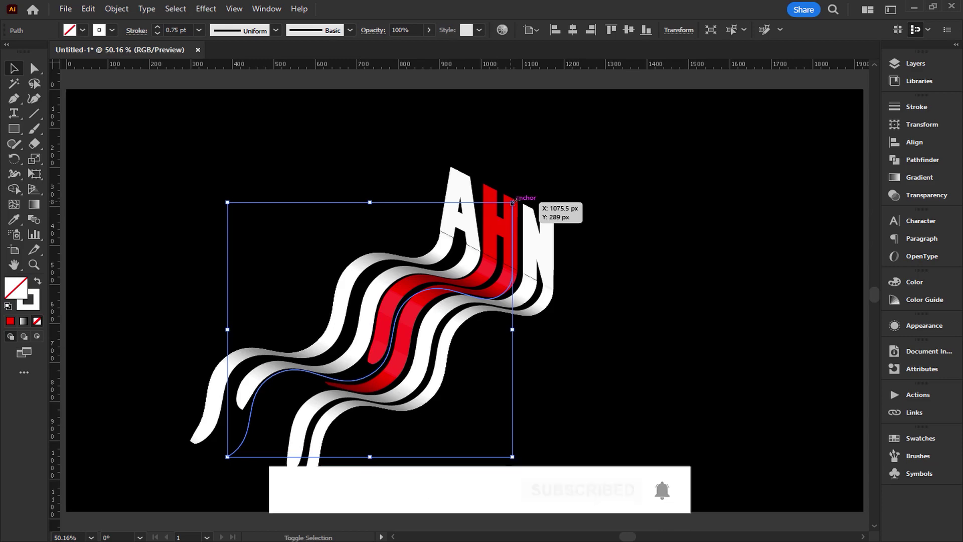
left_click_drag(512, 202, 665, 149)
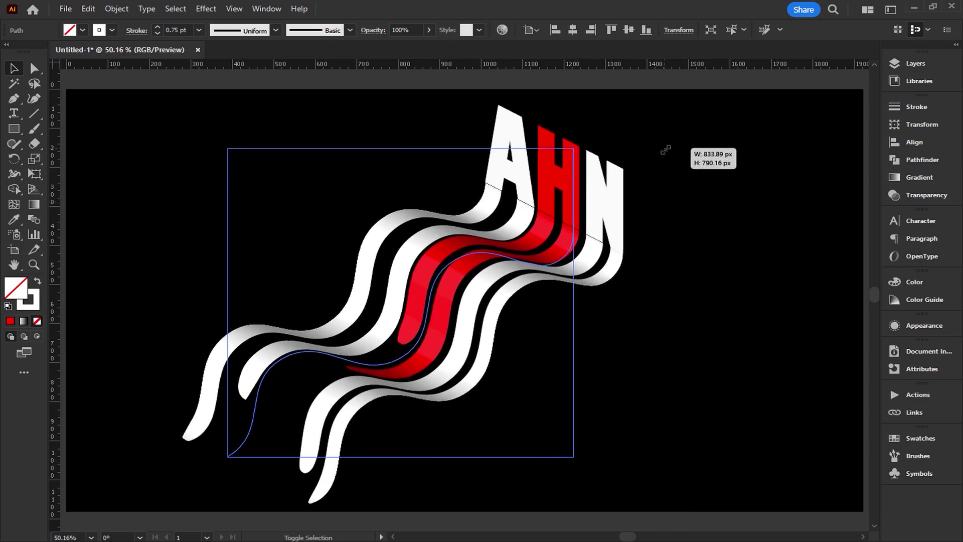
left_click(647, 292)
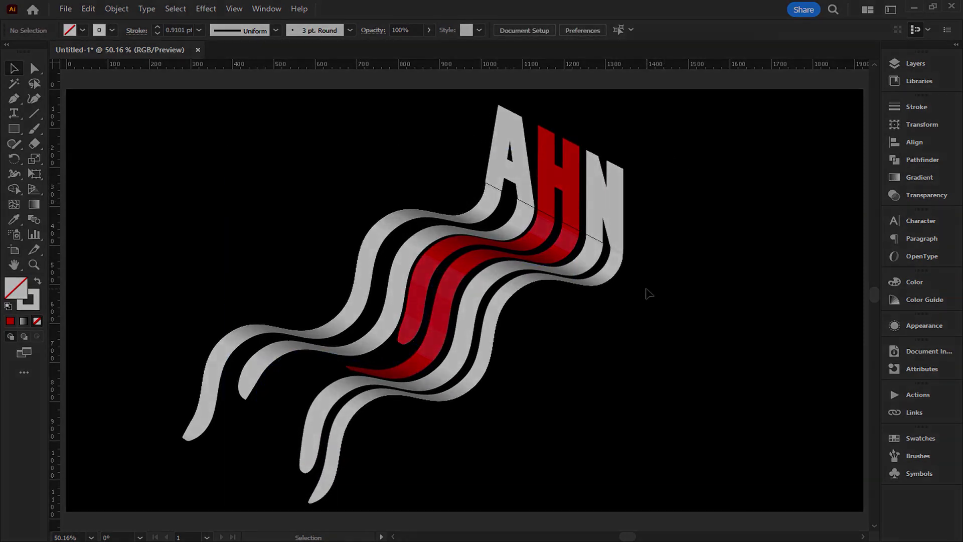